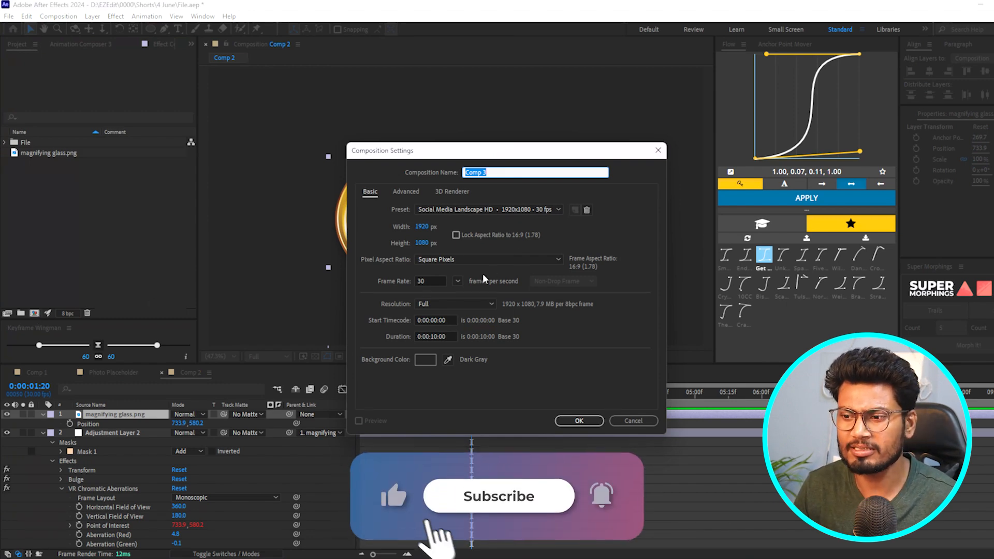
- Create a new 1920 × 1080 composition at 30 fps with a duration of 10 seconds
left_click(578, 421)
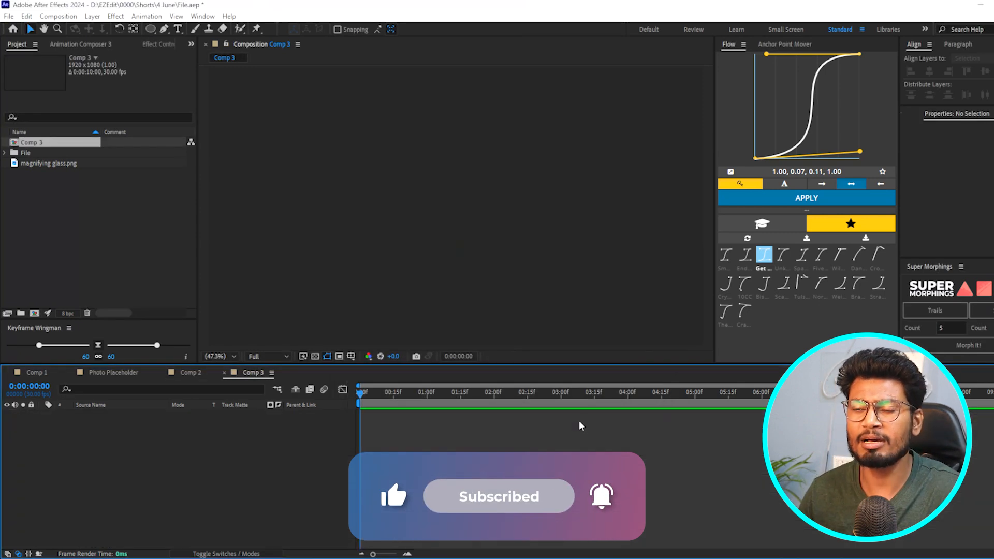
left_click(121, 252)
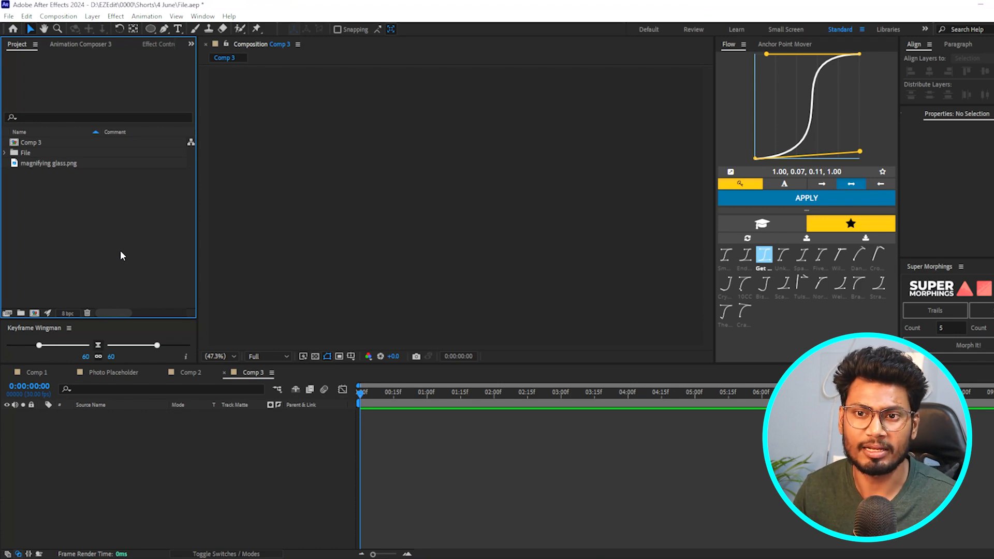
left_click_drag(60, 163, 138, 424)
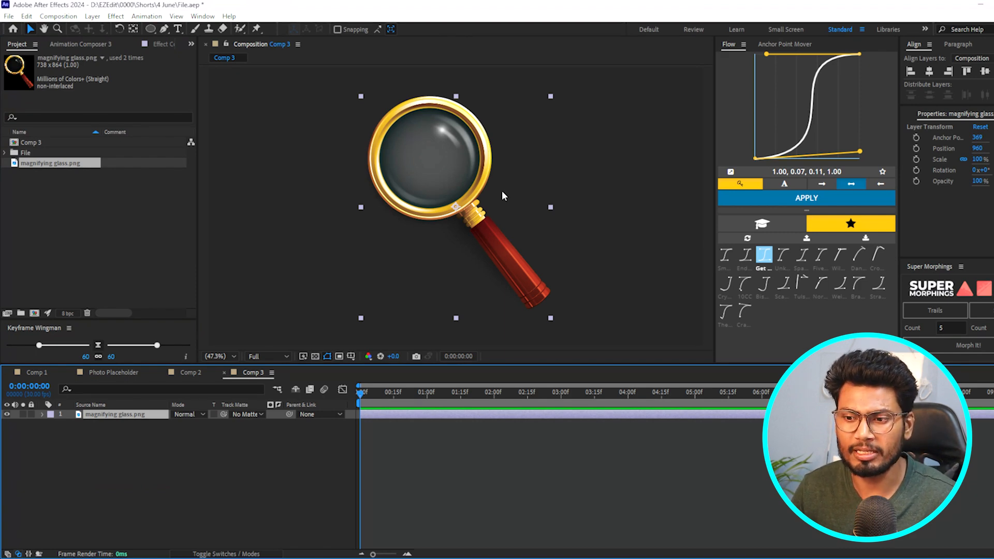
left_click(395, 456)
left_click(393, 416)
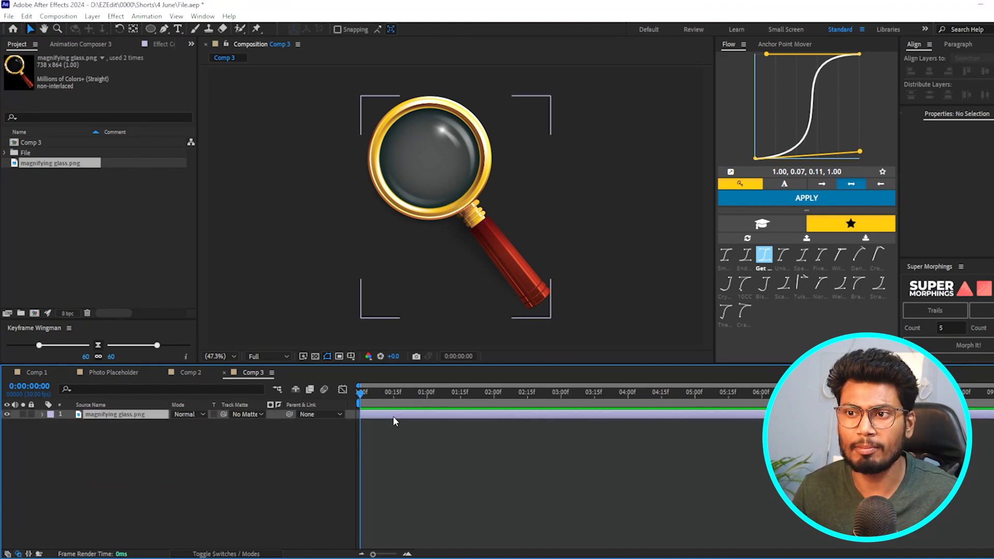
key("Delete")
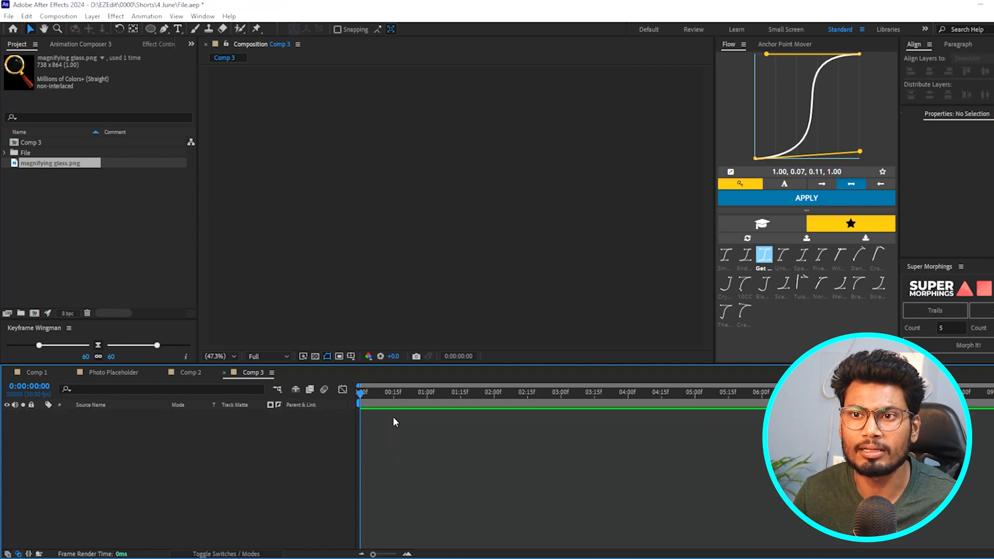
- Draw a circle near the middle of the composition with no fill and a 48 px cyan stroke
left_click(150, 29)
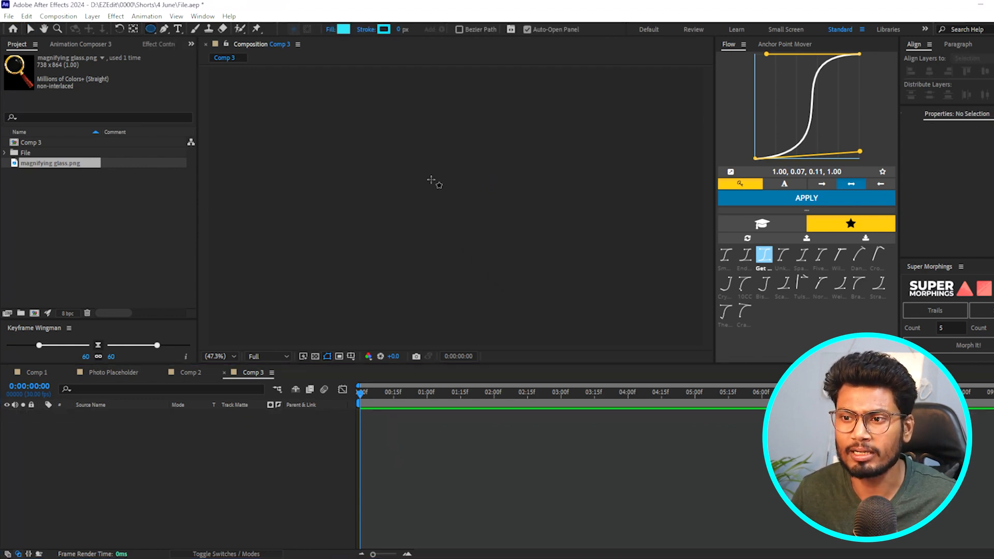
left_click_drag(394, 179, 496, 266)
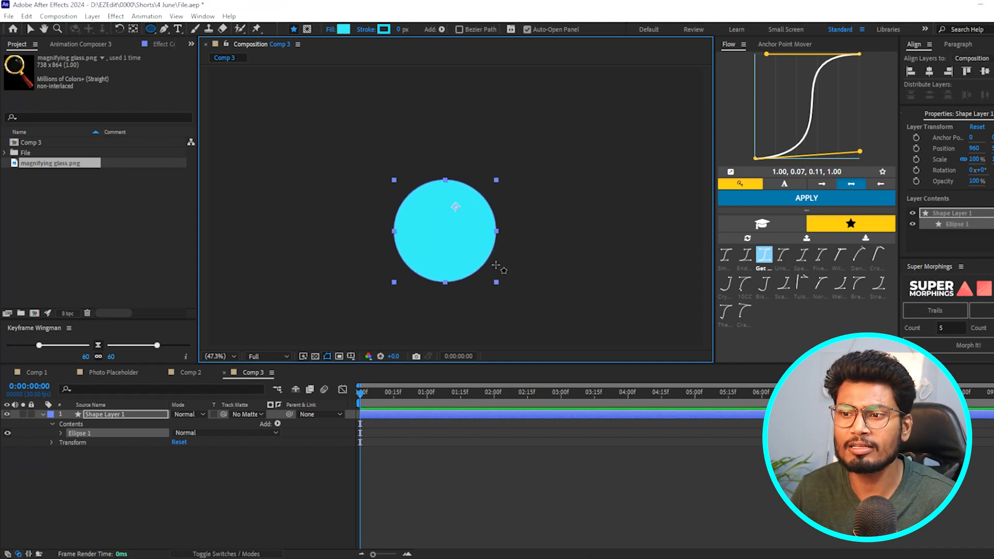
left_click(331, 29)
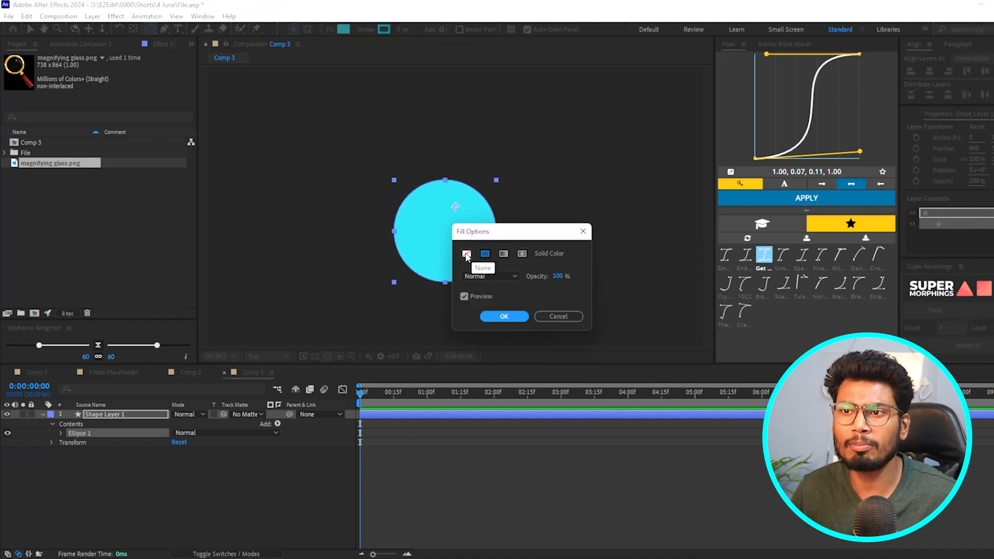
left_click(466, 253)
left_click(504, 316)
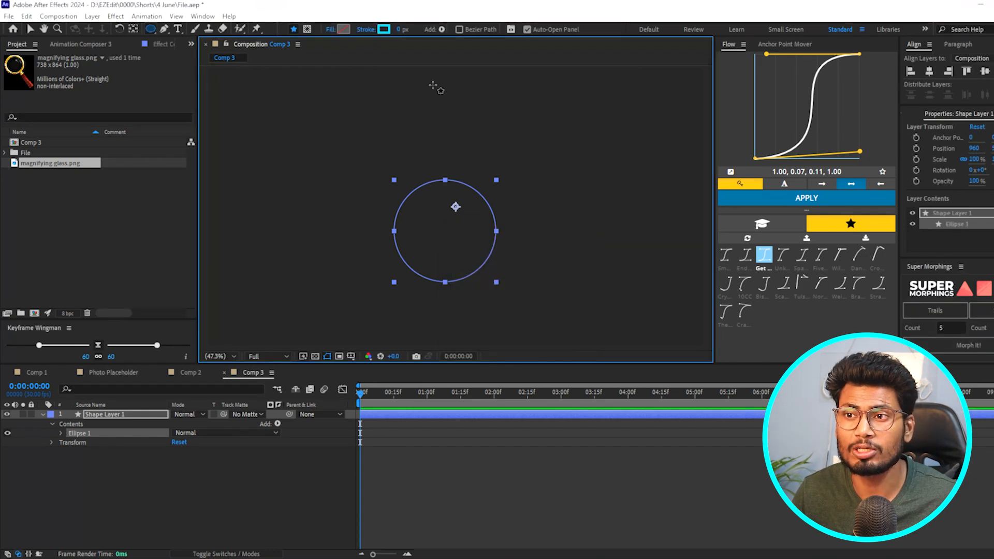
left_click_drag(398, 30, 432, 33)
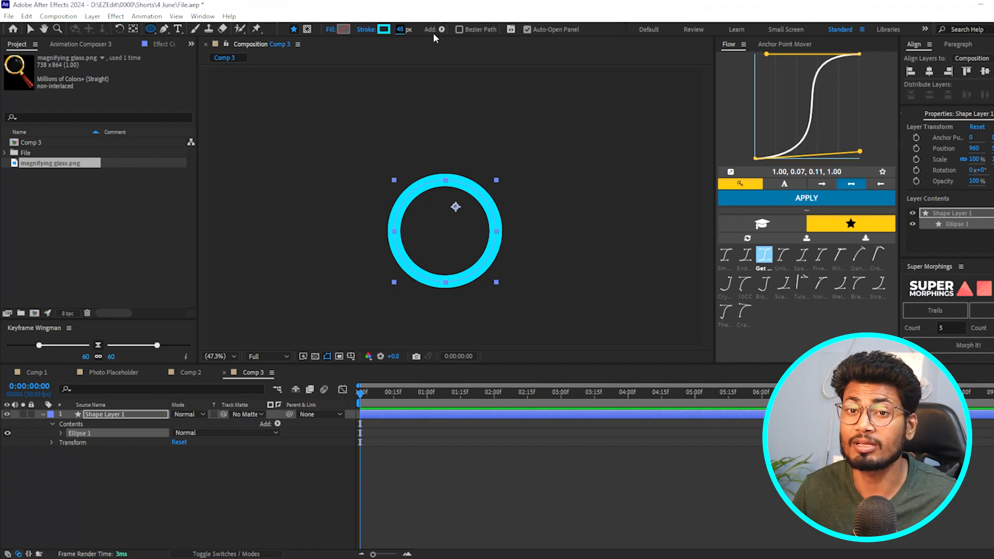
- Centre the shape layer's anchor point on the circle and show the Anchor Point Mover
double_click(133, 29)
left_click(460, 453)
left_click(447, 414)
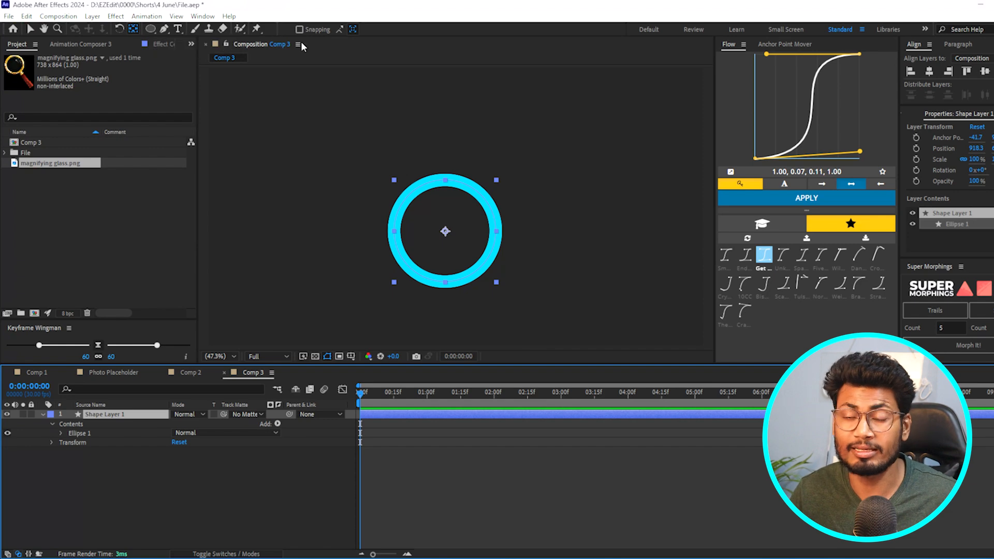
left_click(782, 44)
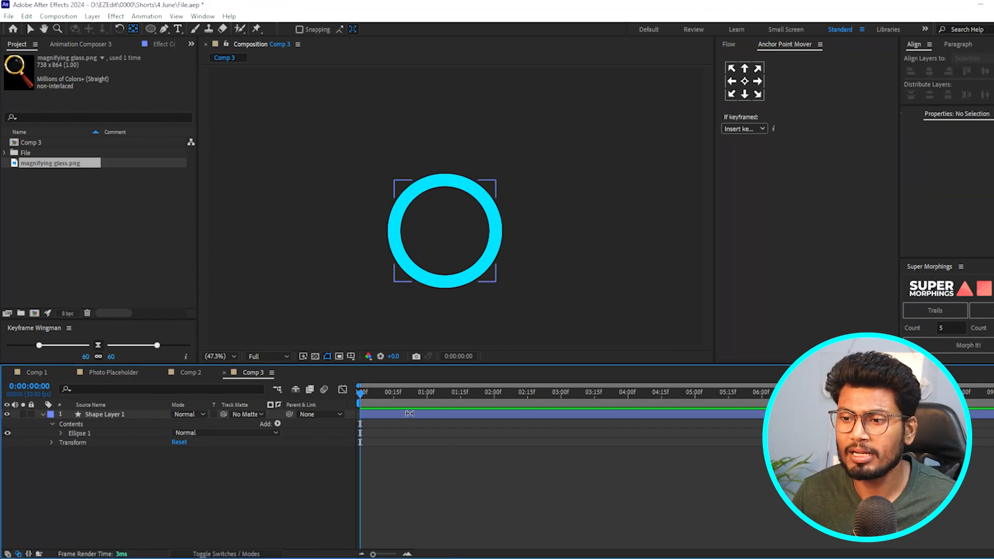
left_click(411, 414)
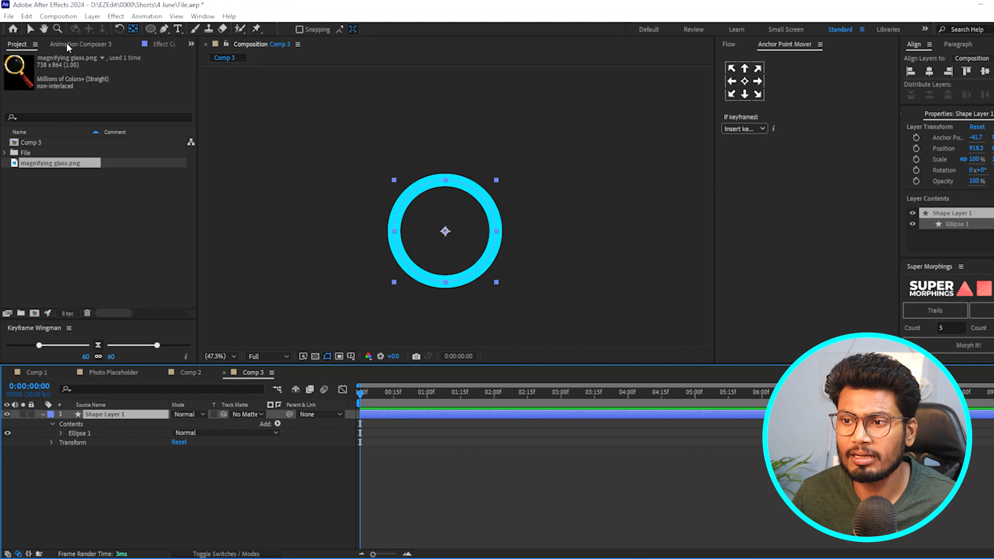
- Move the ring up and to the left in the composition, to an X position of about 777
left_click(30, 29)
left_click_drag(495, 279, 458, 222)
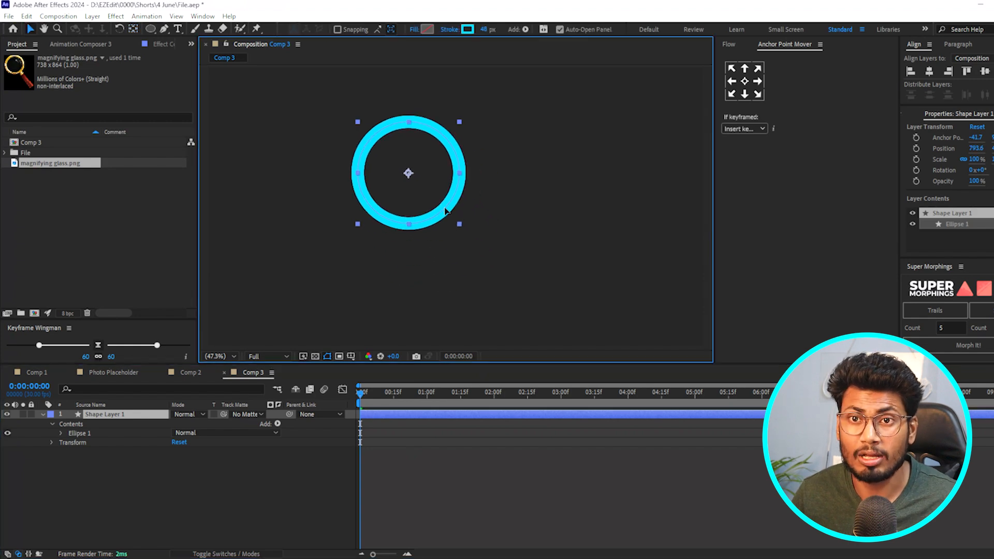
left_click(462, 448)
left_click(453, 414)
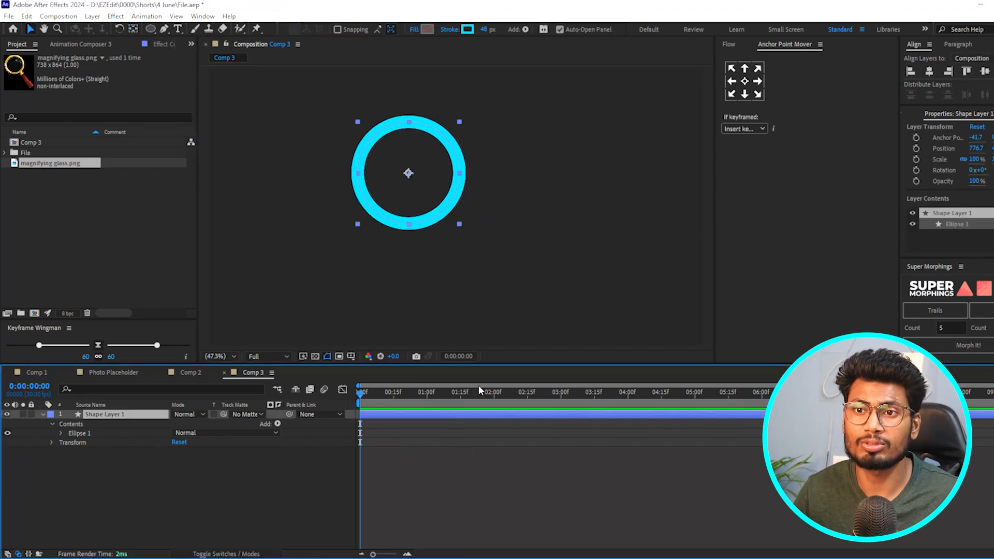
- Draw a straight diagonal handle with the Pen tool from the ring's lower-right edge, in the same shape layer
key("g")
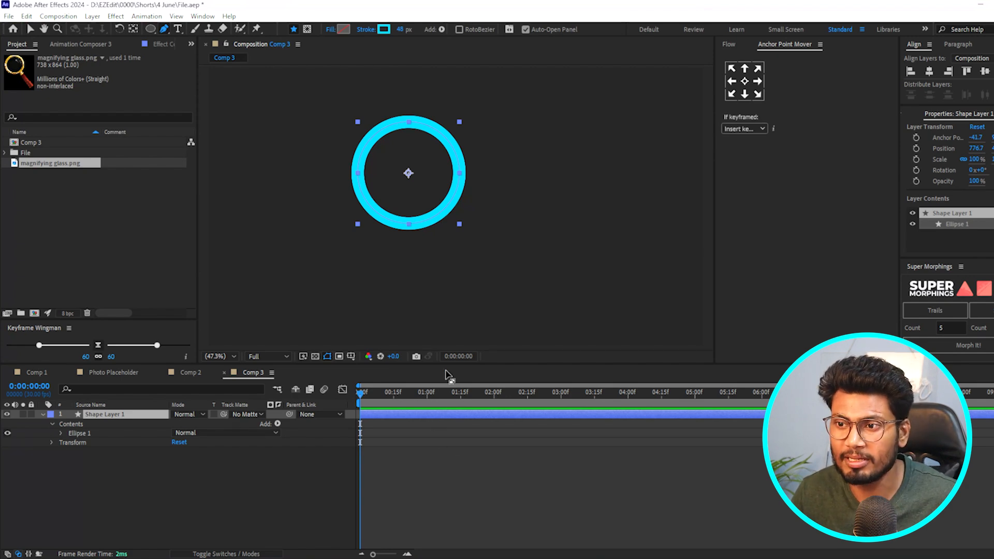
left_click(444, 211)
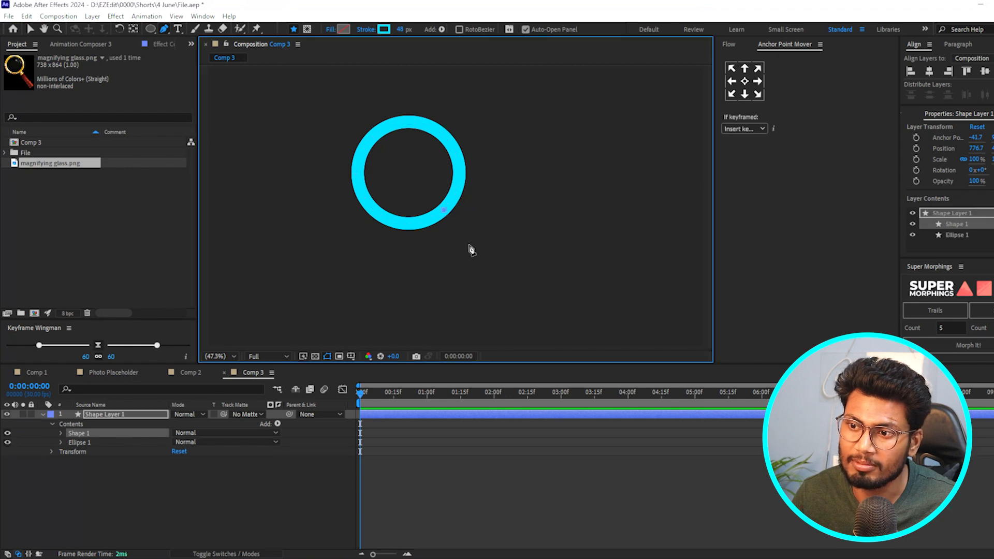
left_click(500, 278)
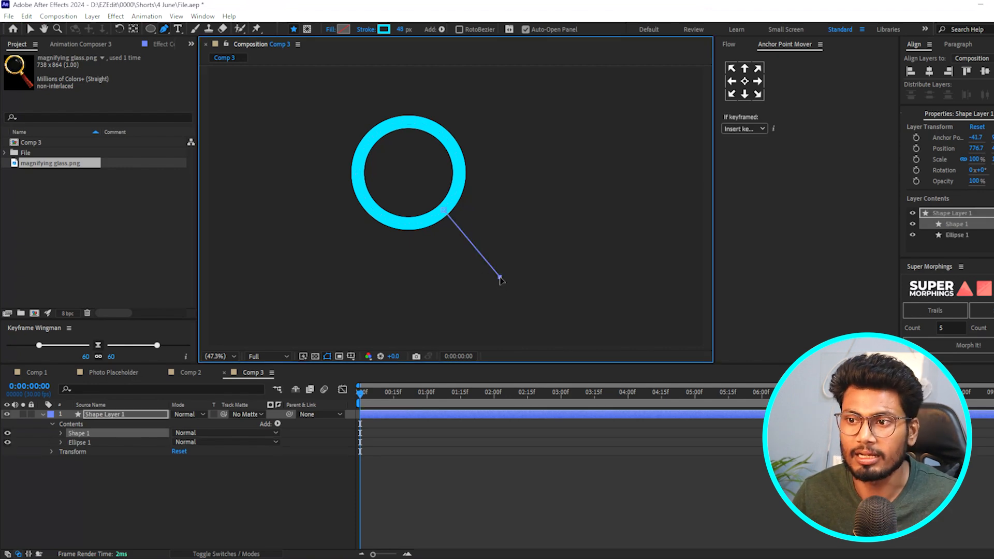
left_click(443, 478)
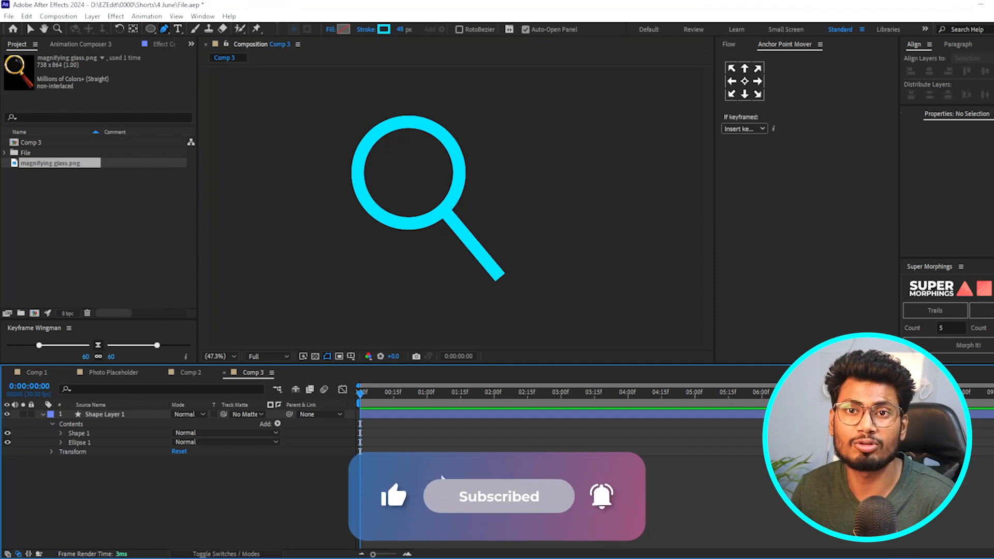
- Set the line cap of the handle's stroke to Round Cap and collapse the shape layer
left_click(390, 414)
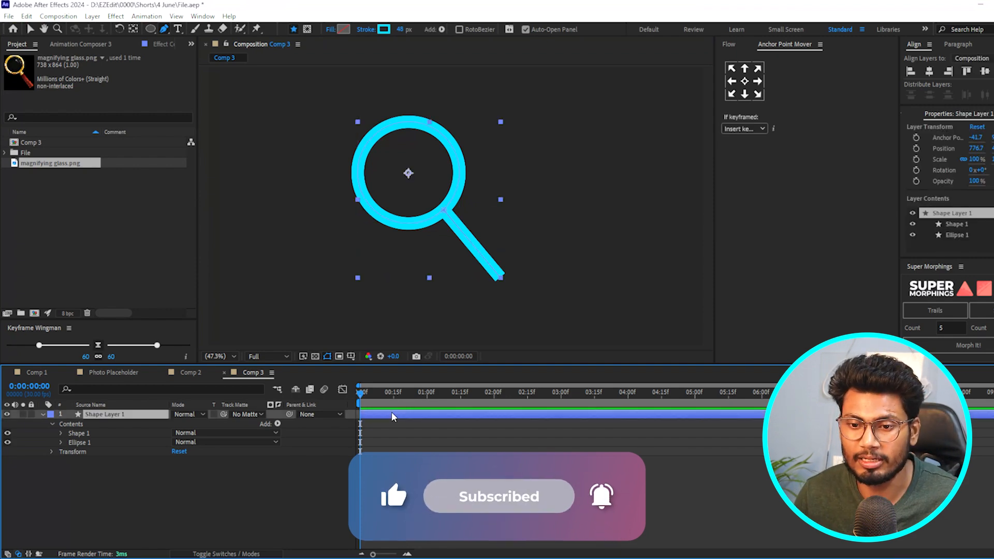
left_click(61, 433)
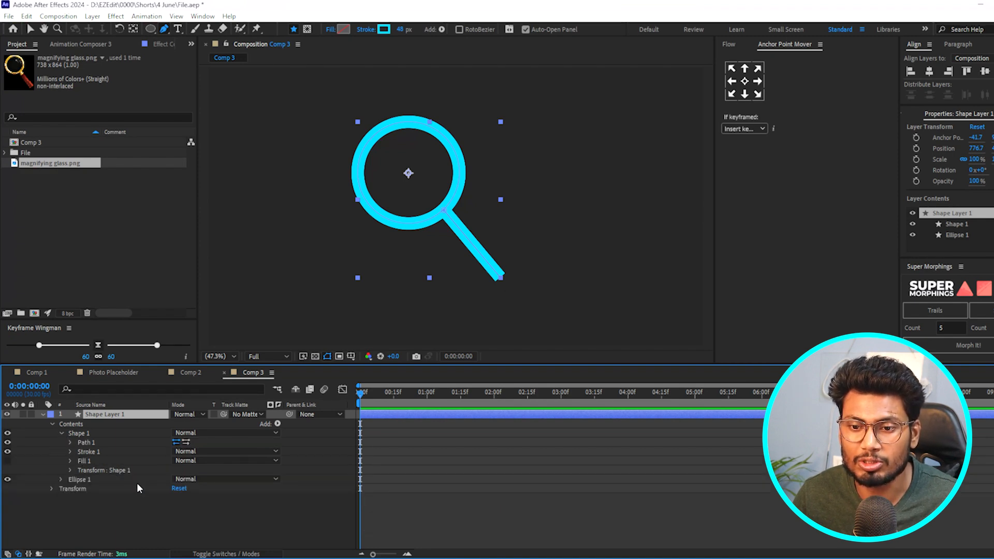
left_click(70, 451)
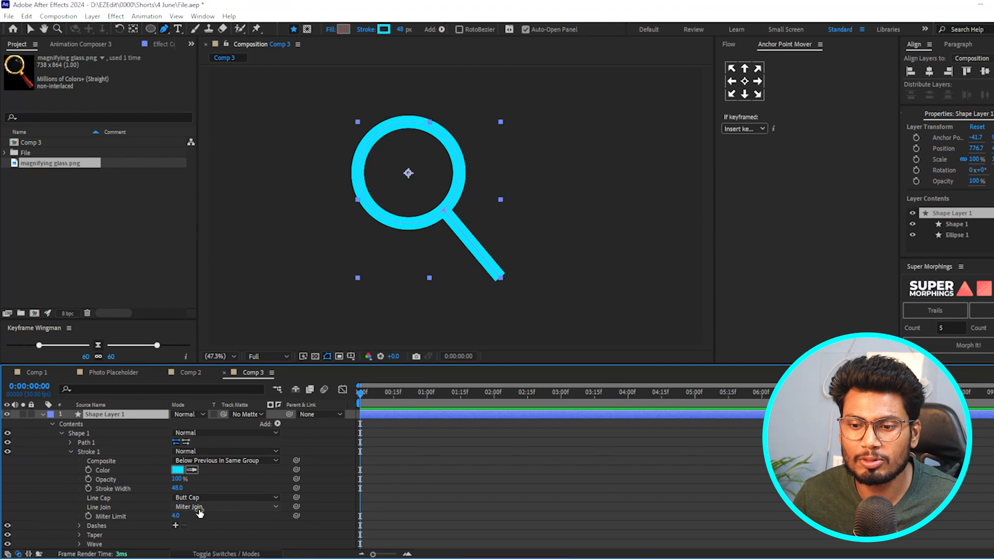
left_click(191, 497)
left_click(191, 516)
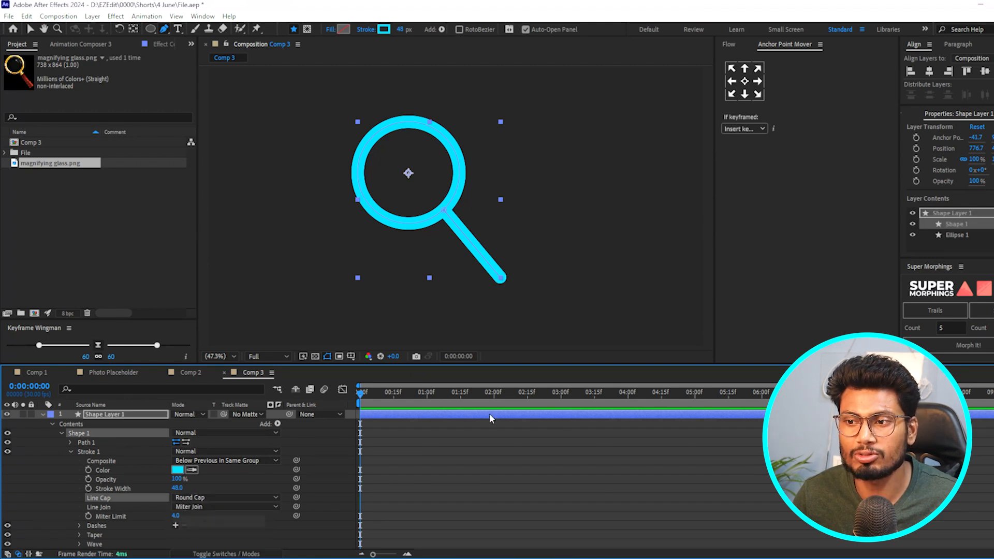
left_click(473, 492)
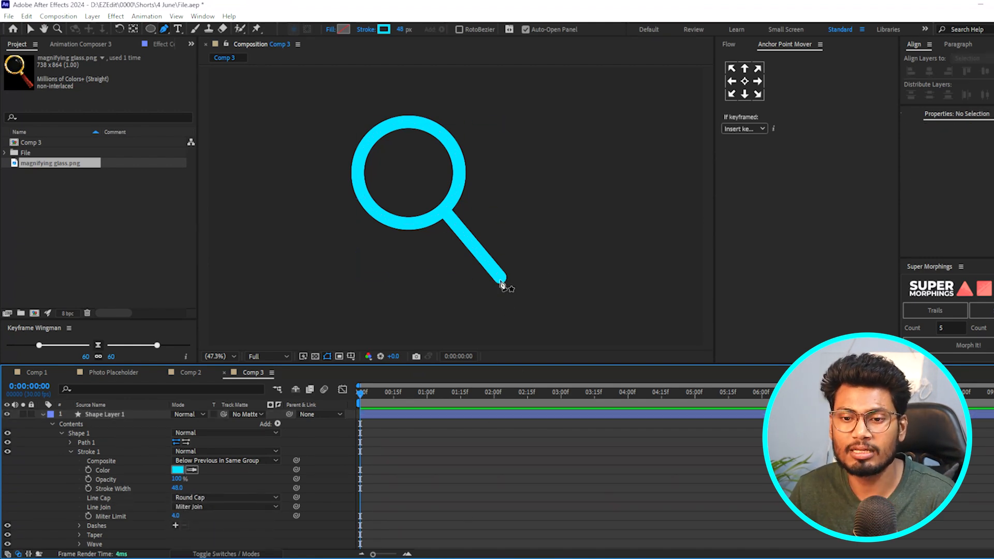
left_click(43, 414)
left_click(123, 414)
left_click(270, 451)
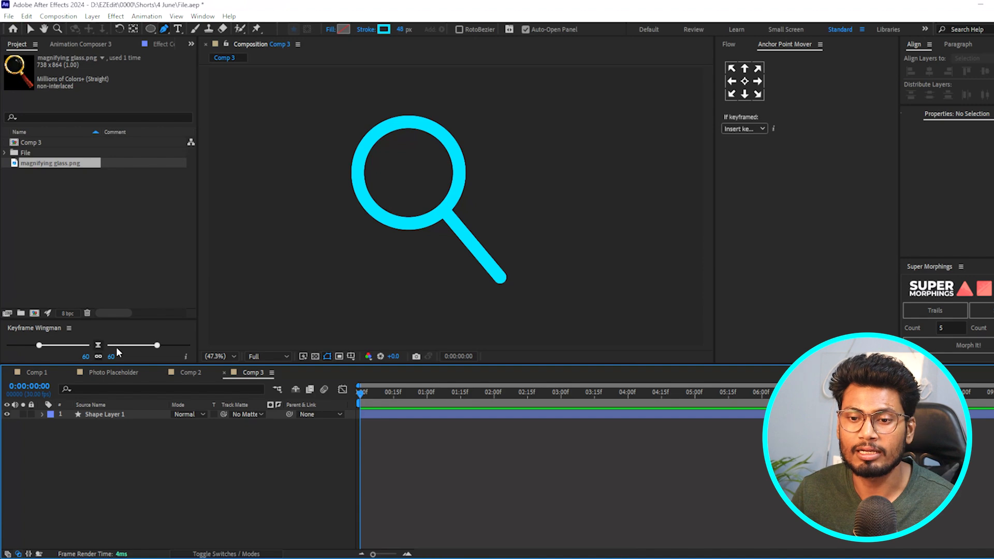
- Add magnifying glass.png to the composition beneath the shape layer
left_click_drag(49, 163, 98, 423)
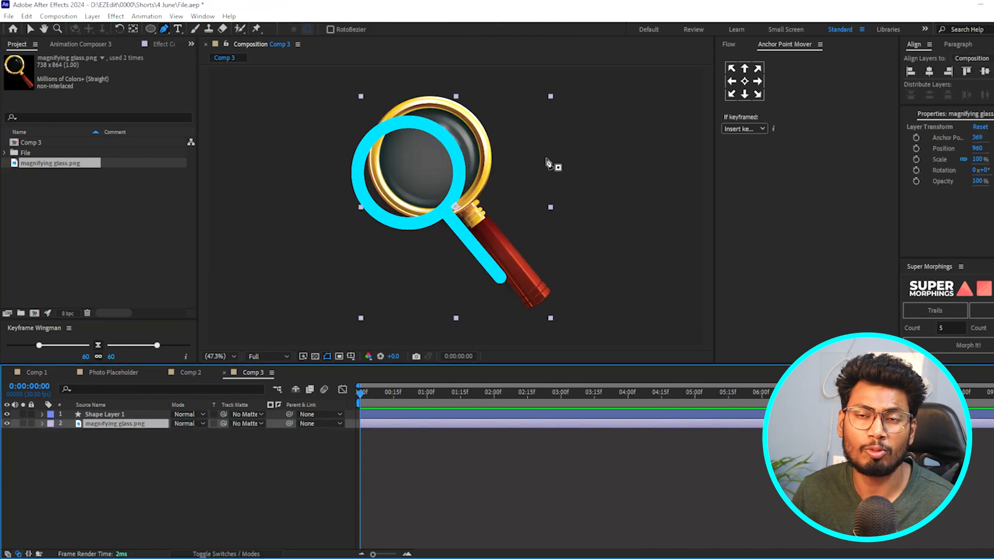
left_click(29, 30)
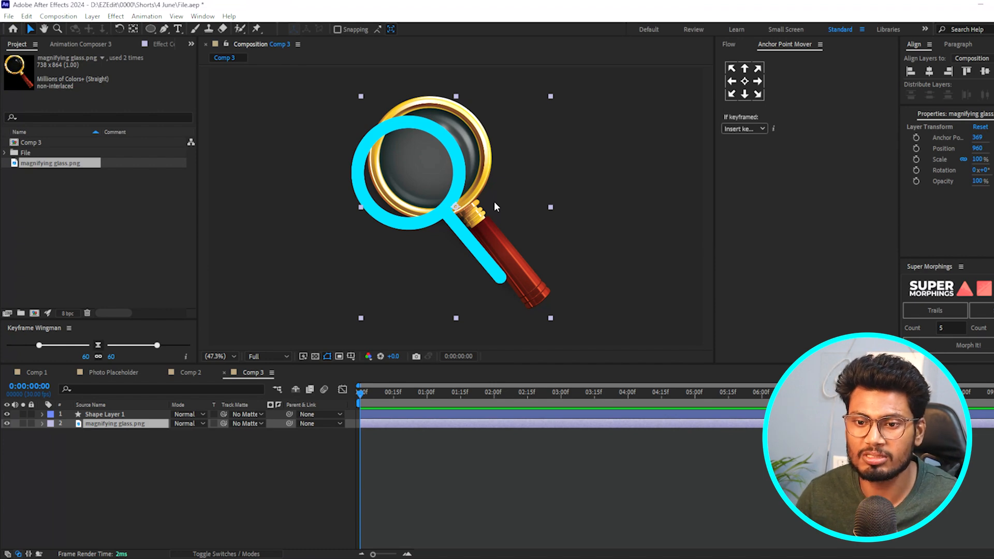
left_click(180, 481)
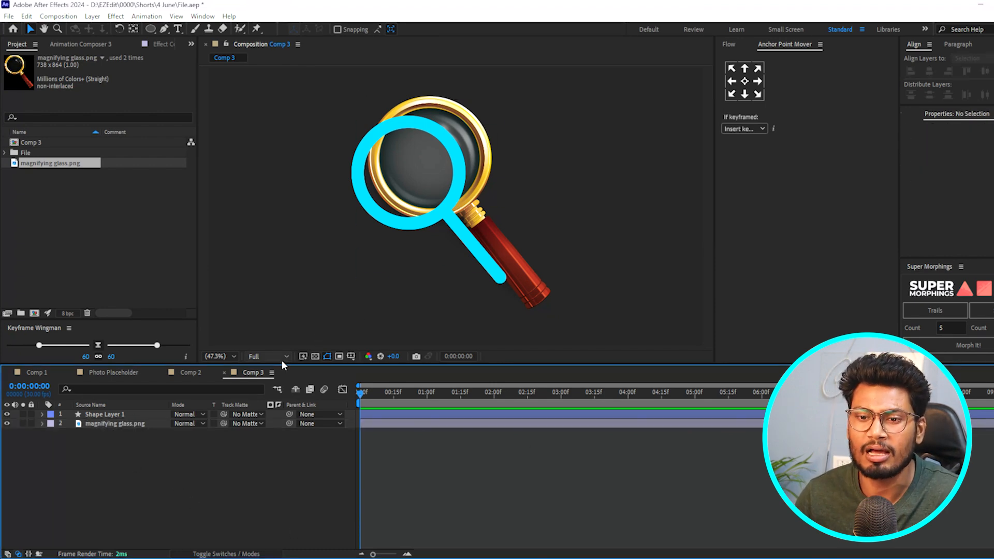
- Hide the shape layer and move the magnifying glass image to the right, to an X position of about 1522
left_click(7, 414)
left_click_drag(437, 163, 582, 186)
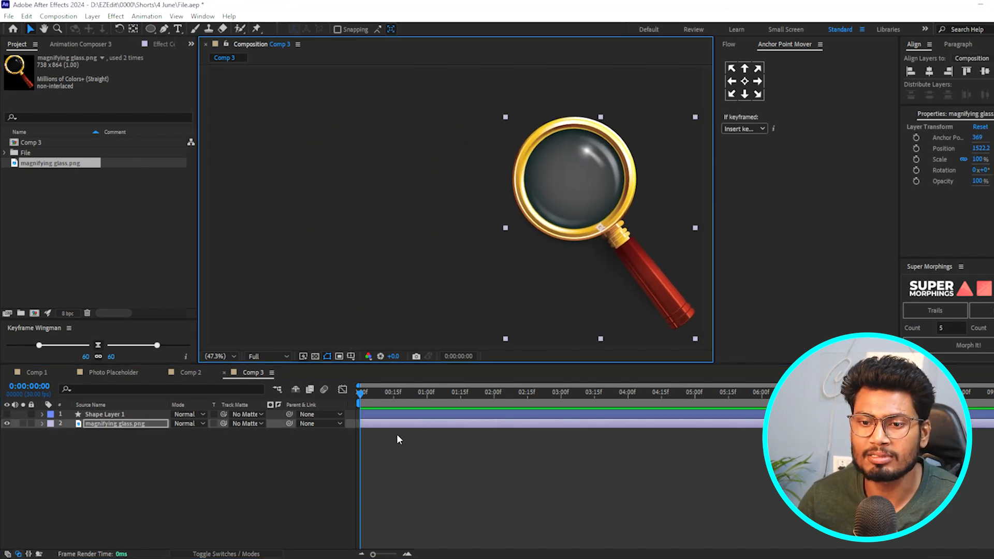
- Add an adjustment layer above the magnifying glass image
right_click(100, 471)
mouse_move(146, 337)
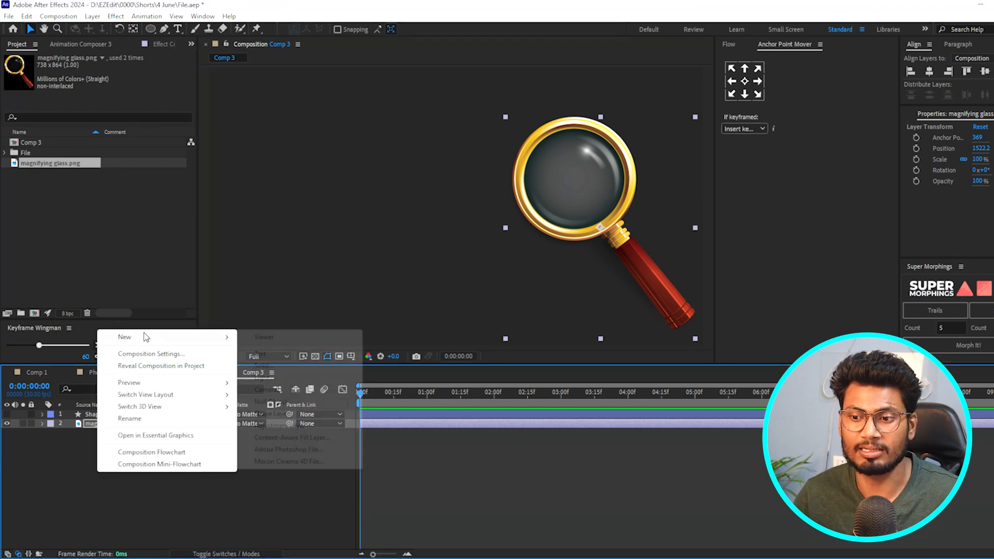
left_click(300, 425)
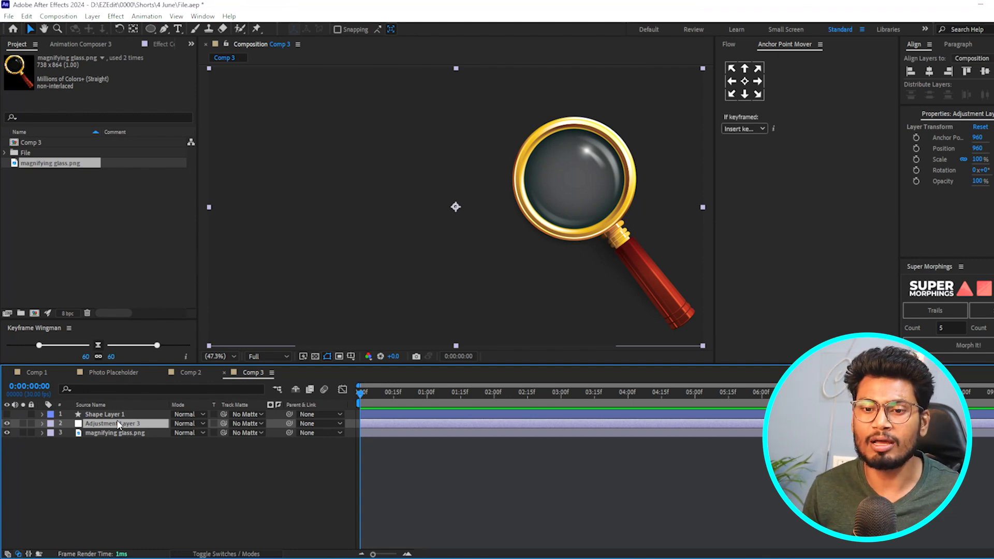
- Apply the Transform effect to the adjustment layer
key("ctrl+space")
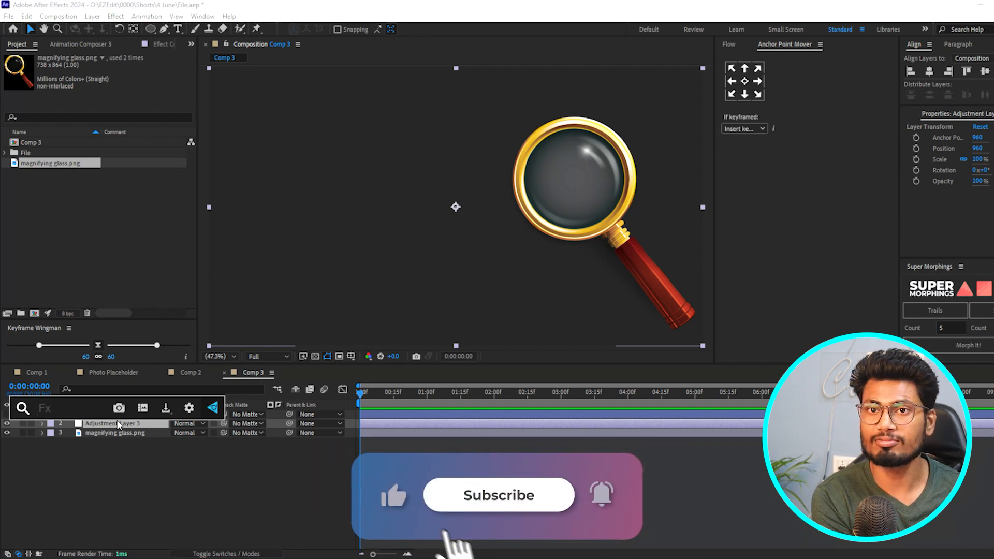
type("tra")
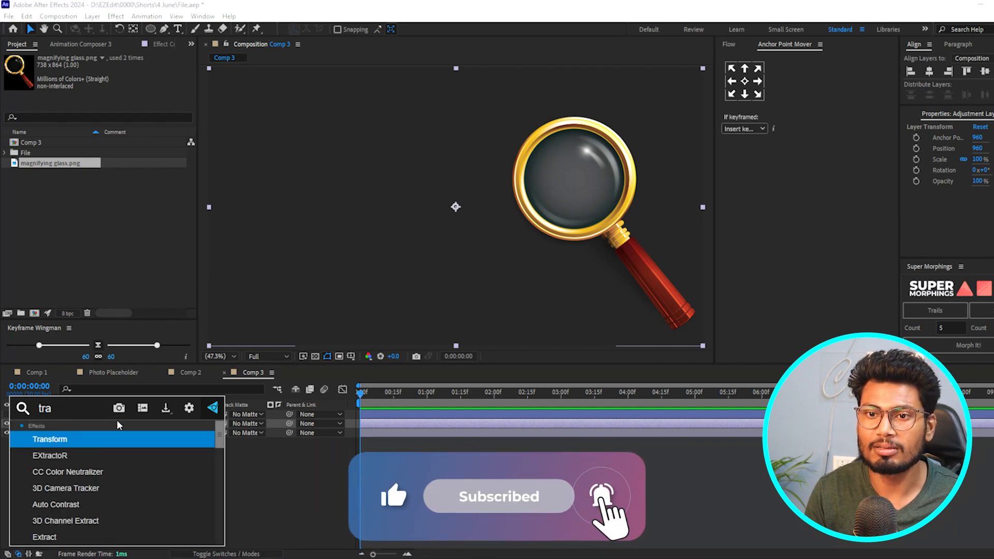
key("Return")
key("ctrl+space")
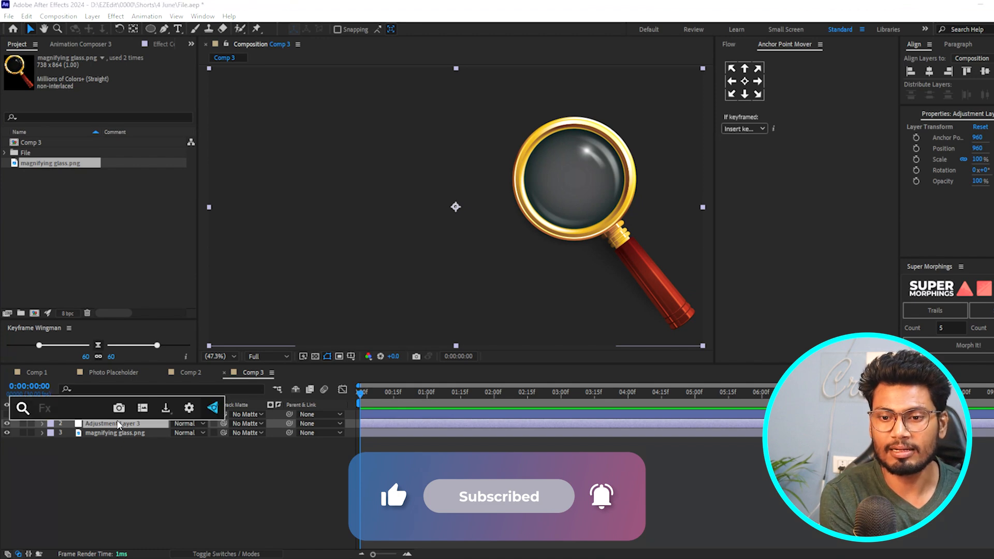
type("tra")
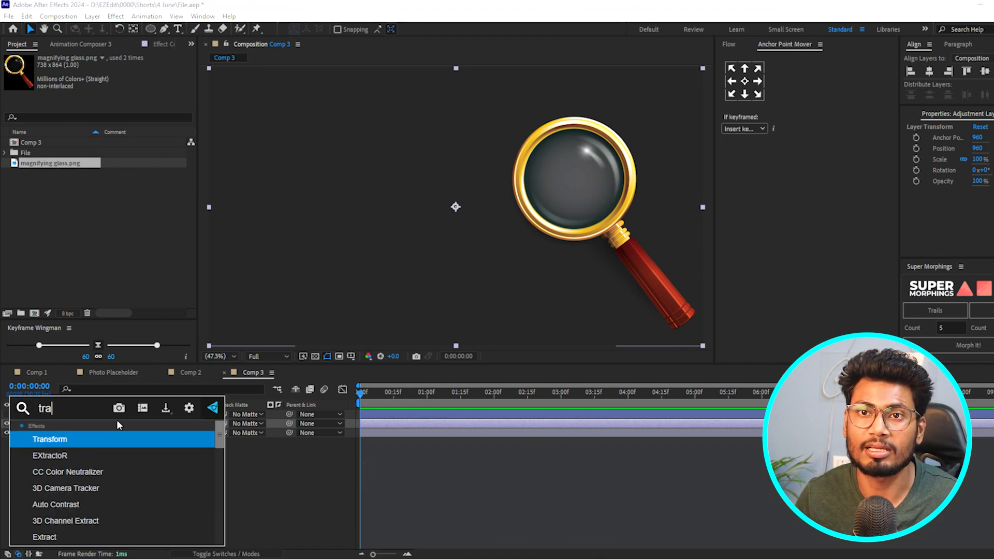
key("Return")
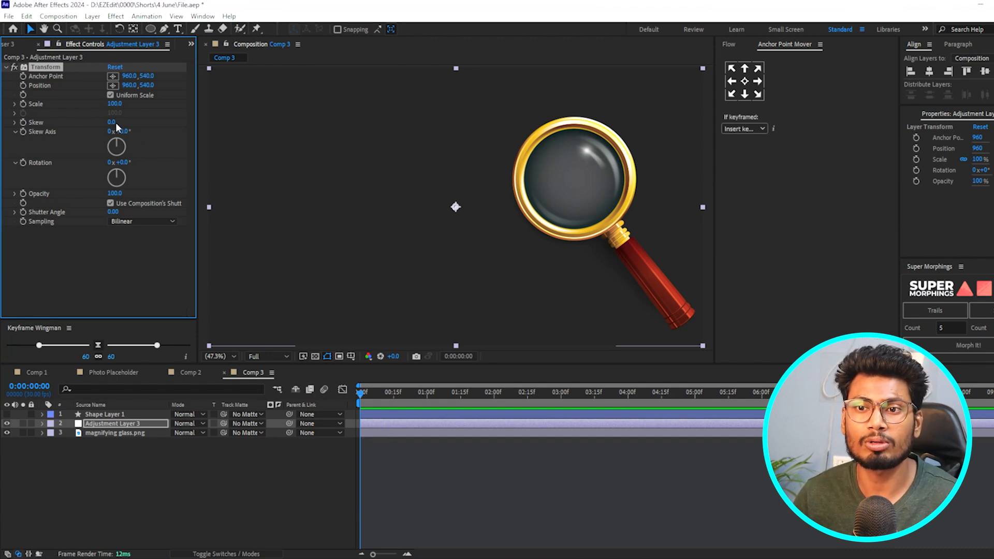
- Set the Transform effect's uniform Scale to 150
left_click(115, 104)
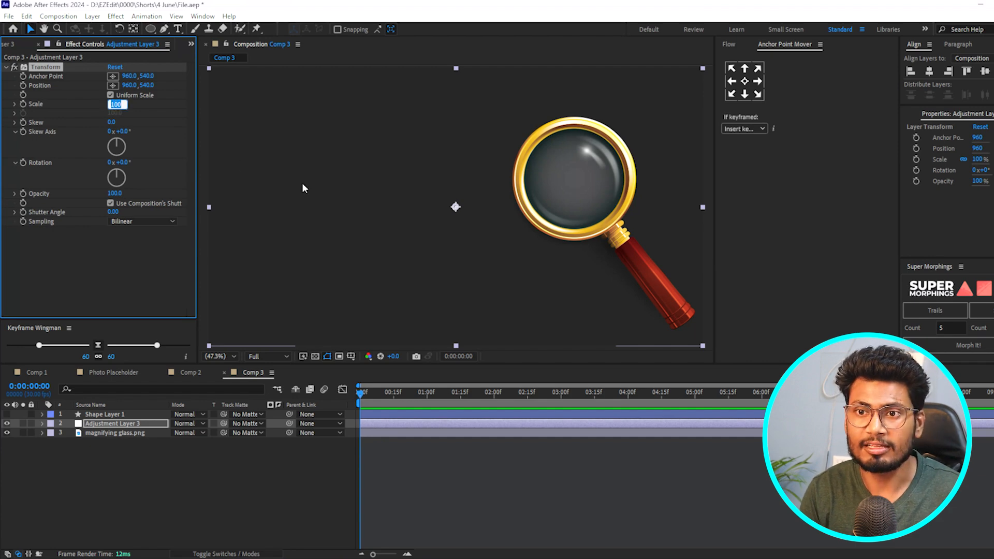
type("150")
key("Return")
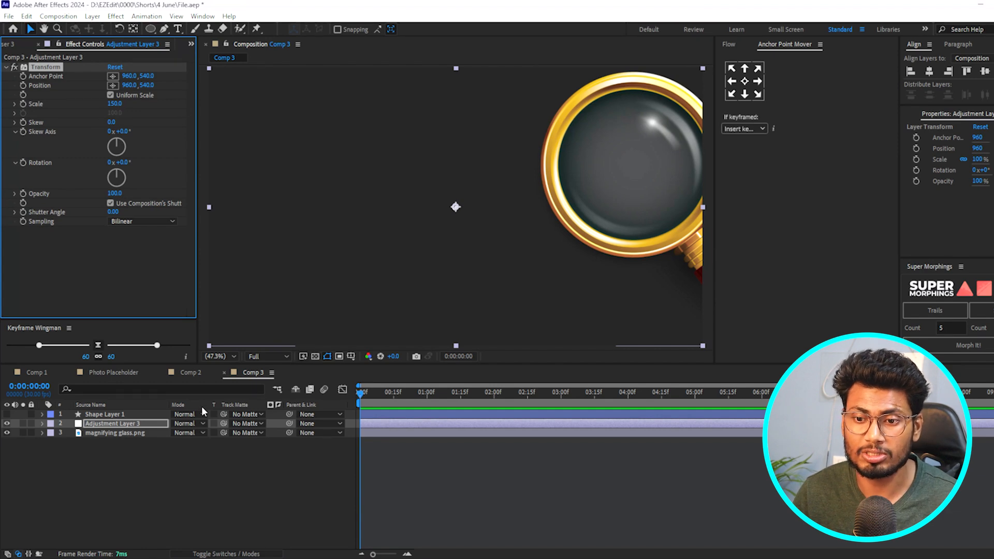
- Draw a circular mask on the adjustment layer, about the size of the magnifying glass lens, near the composition's centre
left_click(129, 448)
left_click(117, 424)
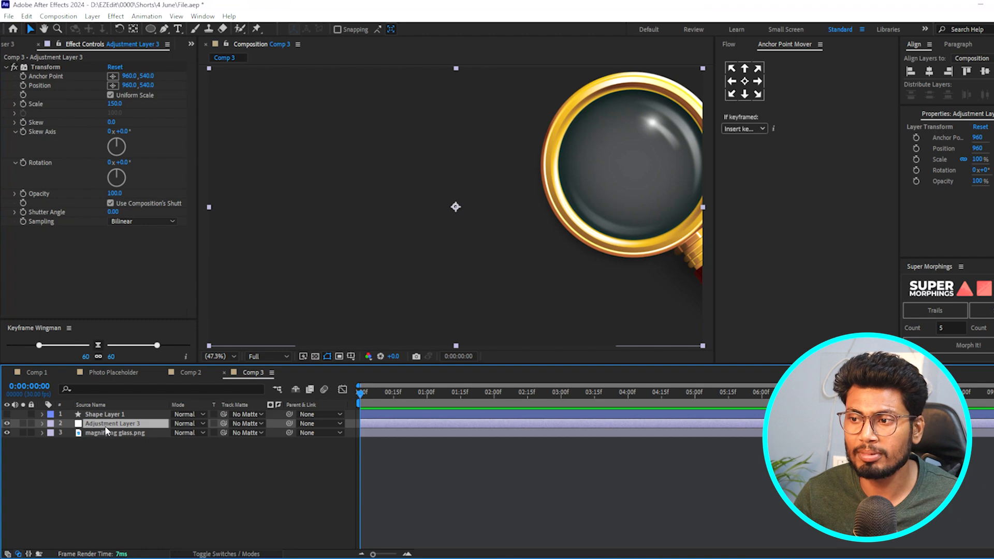
mouse_move(118, 423)
left_mouse_down()
mouse_move(117, 441)
mouse_move(114, 420)
left_mouse_up()
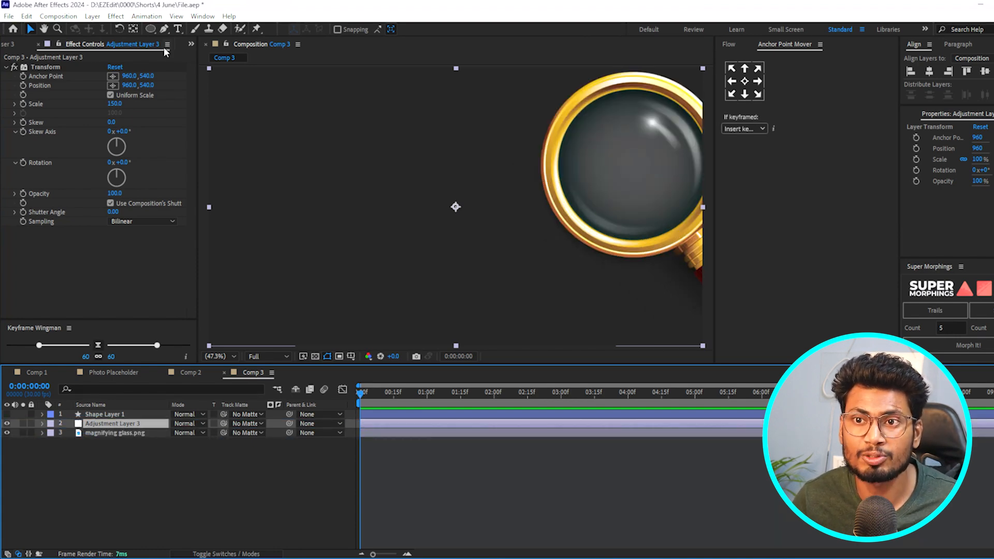
left_click(150, 29)
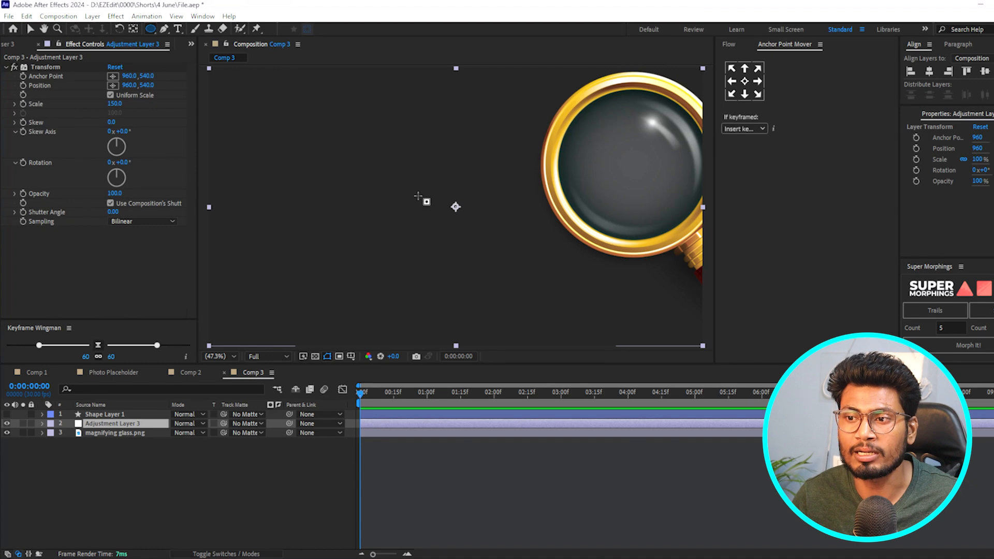
left_click_drag(416, 185, 516, 289)
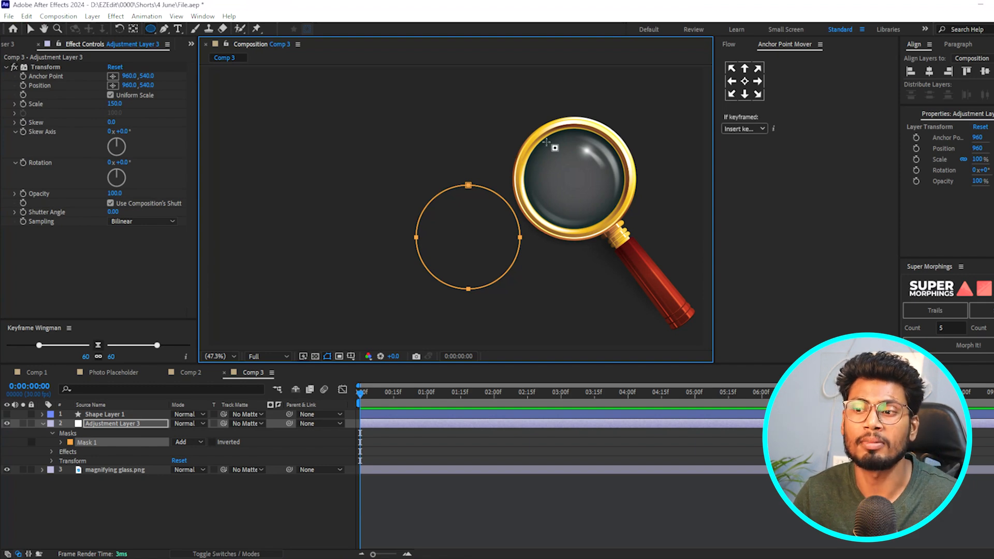
- Move the masked adjustment layer over the magnifying glass lens, to an X position of about 1378
left_click(120, 424)
left_click(30, 28)
left_click_drag(484, 238, 587, 182)
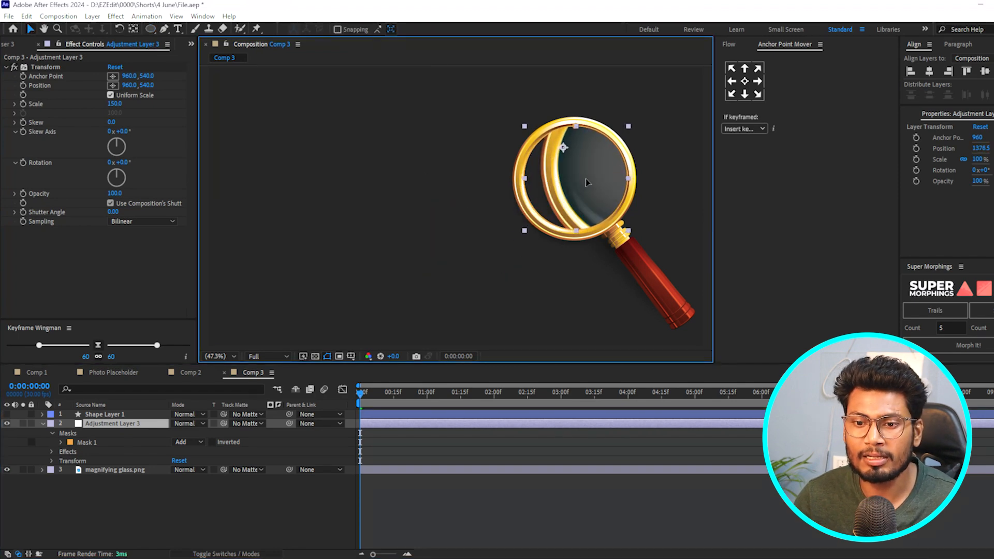
- Place the adjustment layer beneath magnifying glass.png and parent it to that layer
left_click_drag(110, 420, 105, 472)
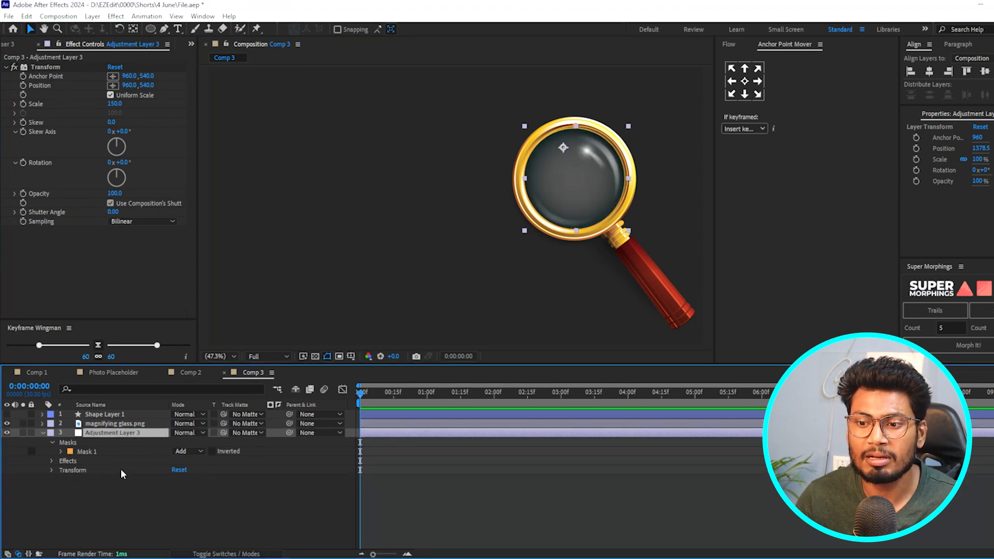
left_click_drag(289, 432, 115, 424)
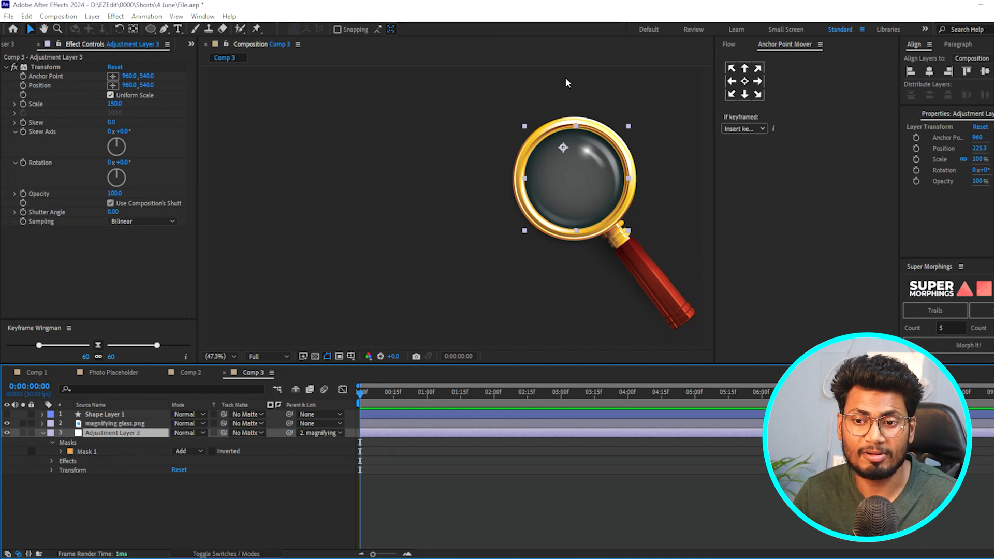
left_click(116, 413)
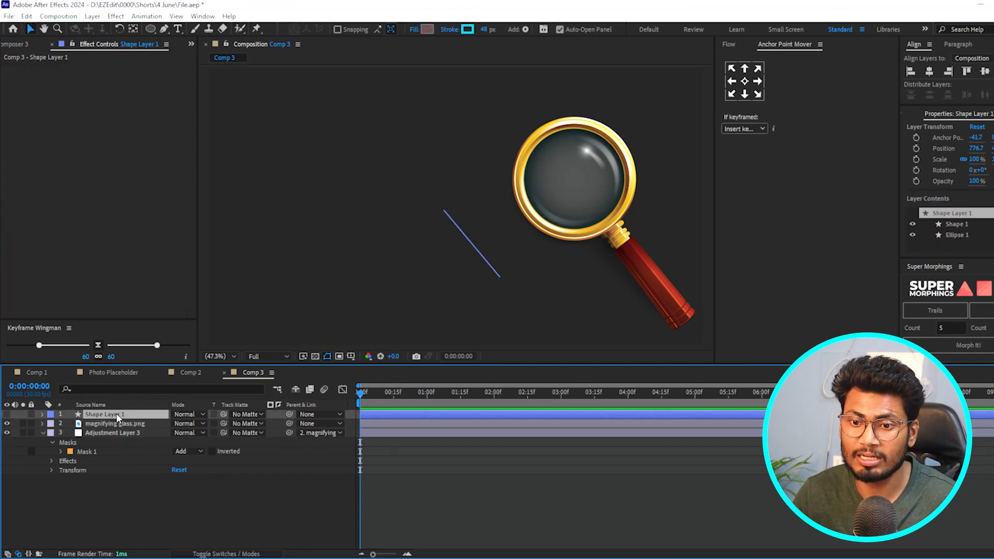
left_click(114, 424)
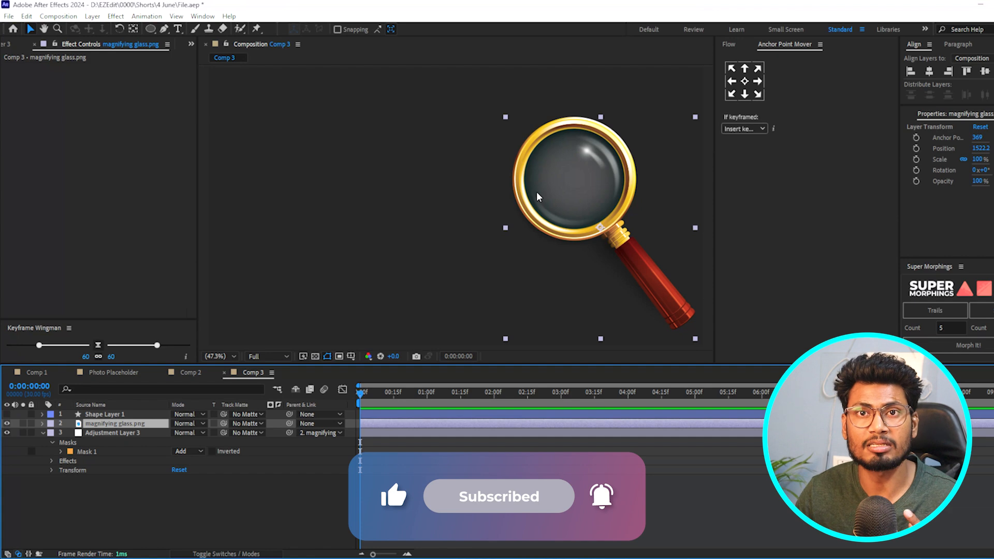
left_click(119, 414)
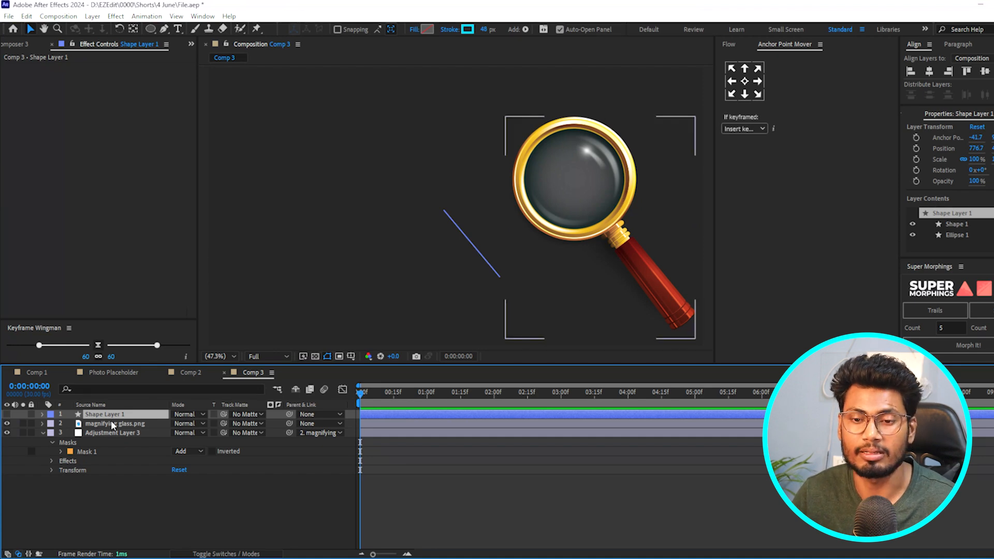
left_click(112, 424)
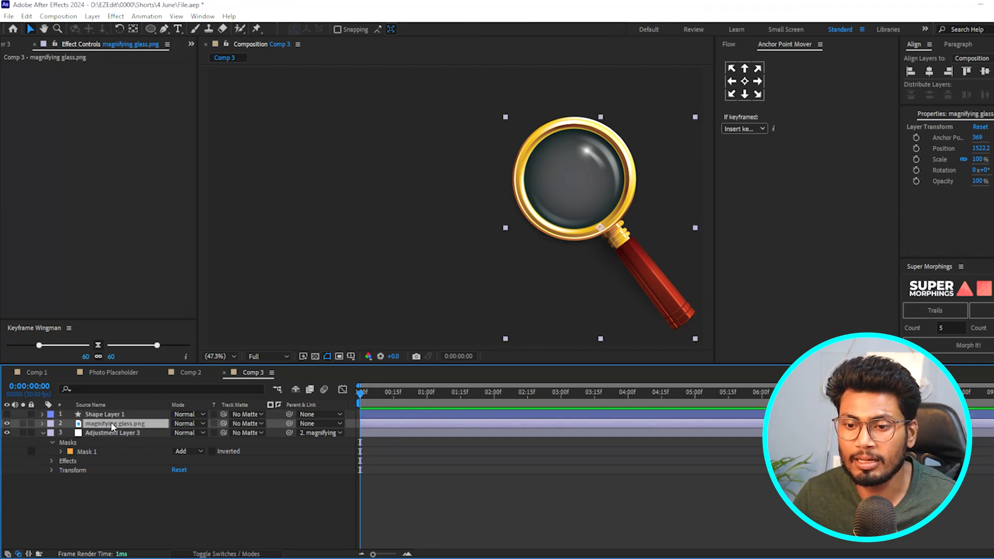
left_click(108, 433)
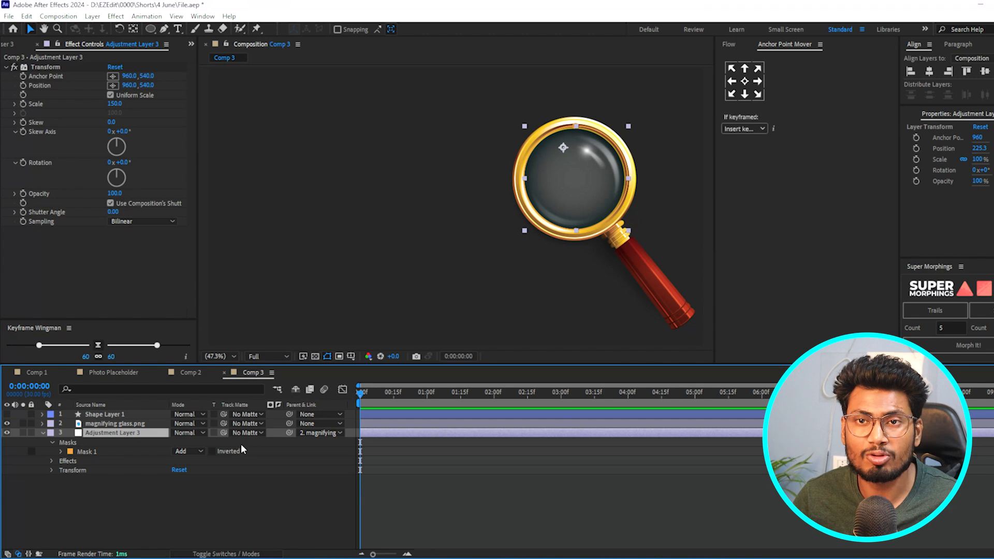
left_click(339, 356)
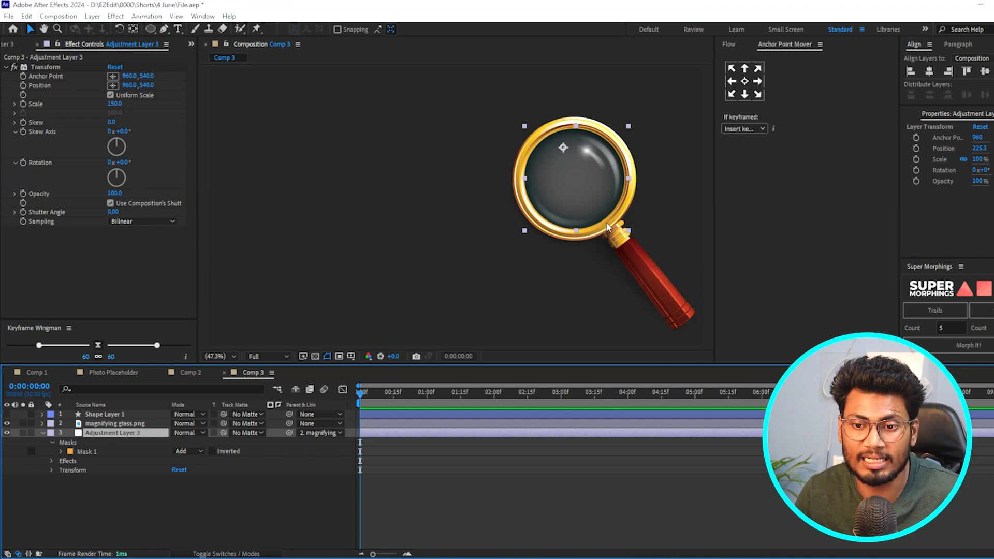
- Link the Transform effect's Anchor Point to the magnifying glass layer's Position, and shift the glass to about 1554, 652
left_click(51, 461)
left_click(85, 470)
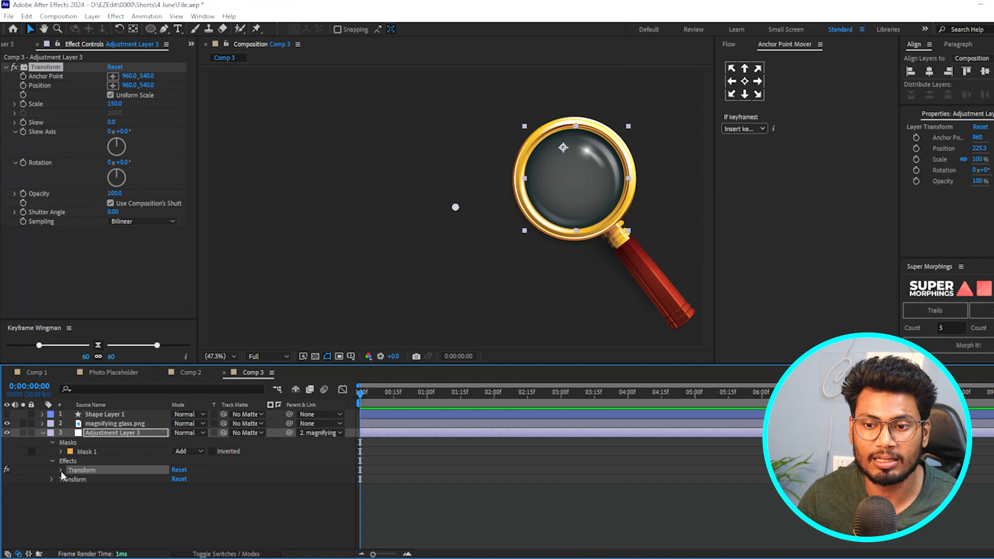
left_click(61, 470)
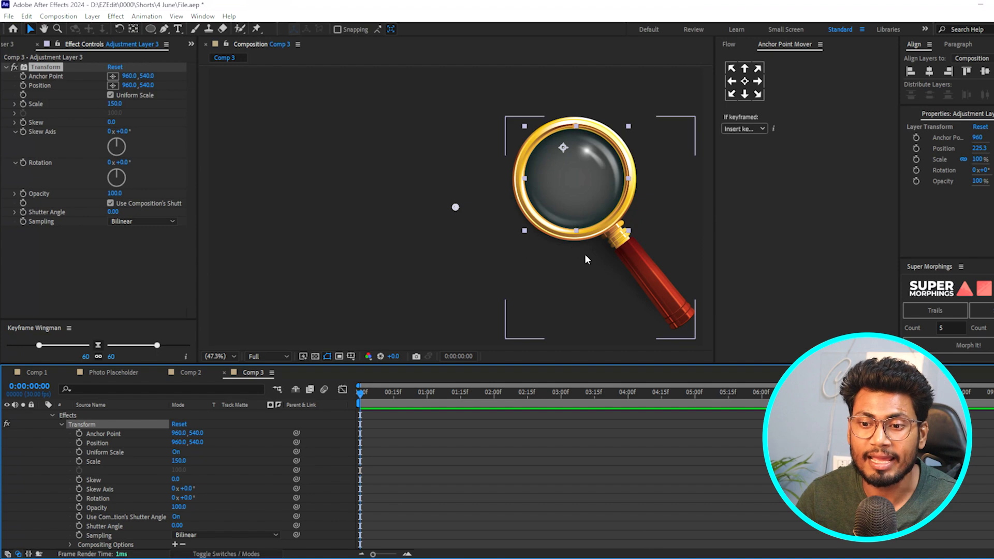
left_click(127, 433)
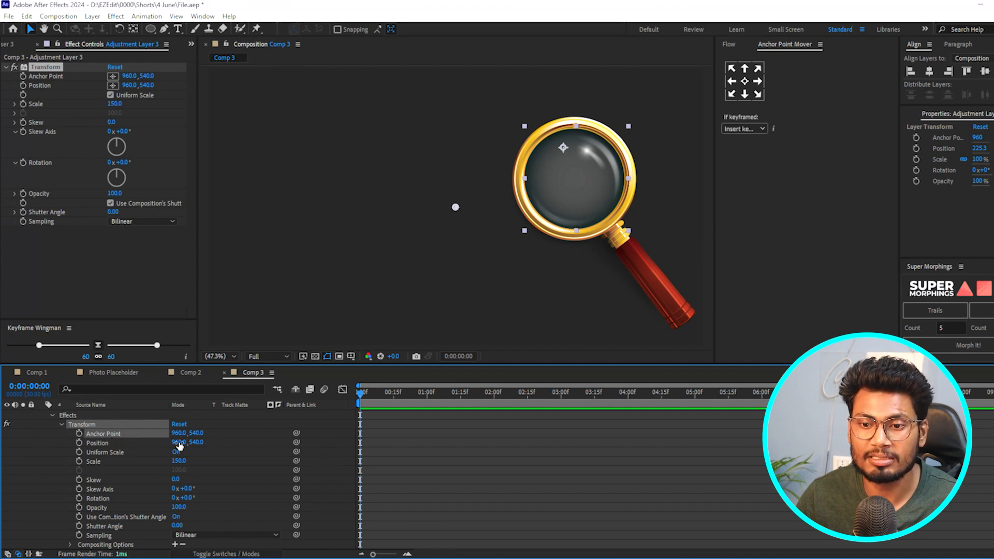
scroll(203, 478, "up", 2)
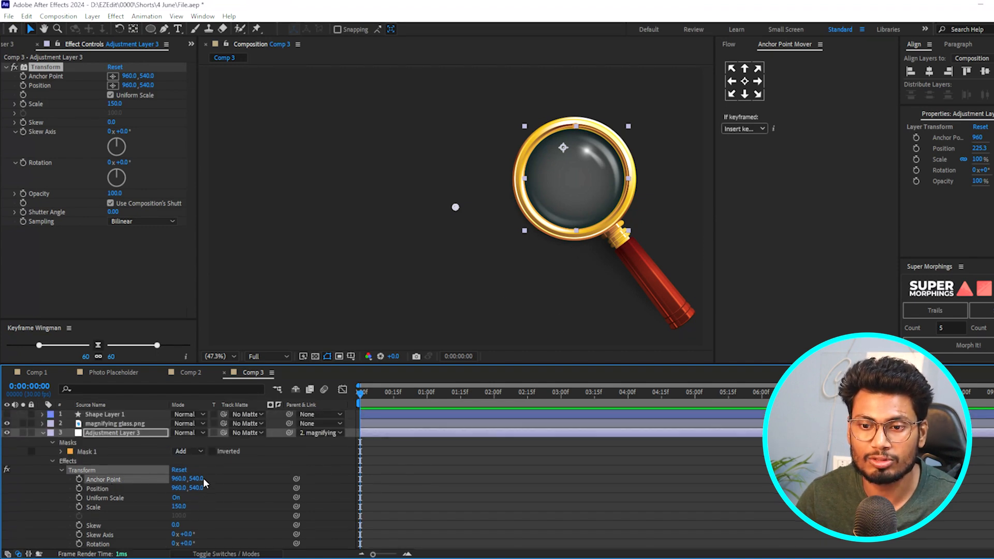
left_click(111, 425)
key("p")
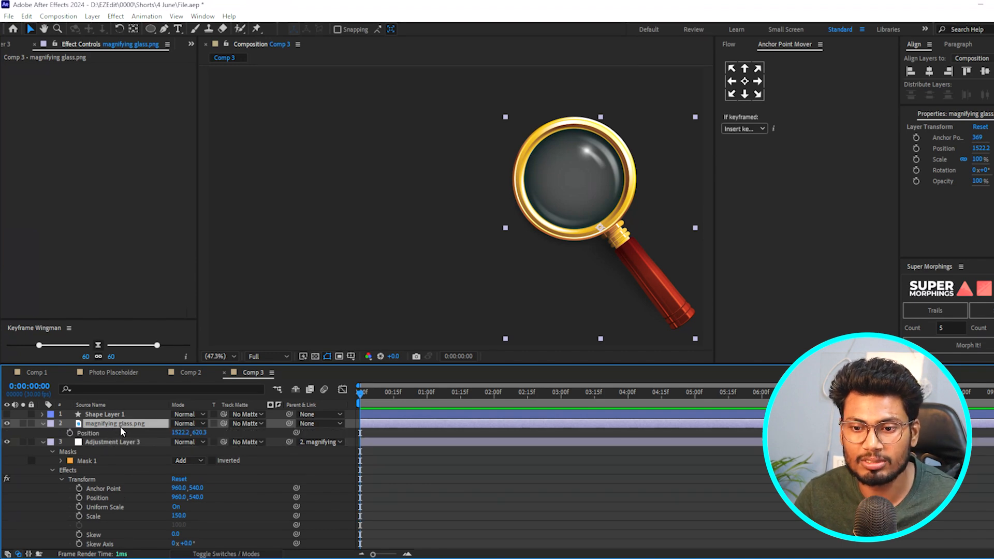
left_click(113, 488)
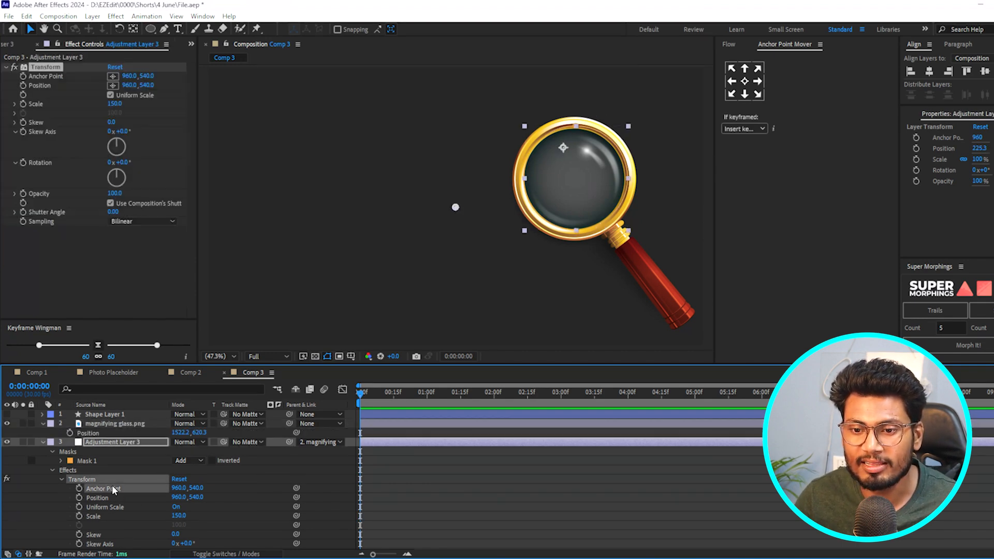
left_click_drag(296, 488, 187, 433)
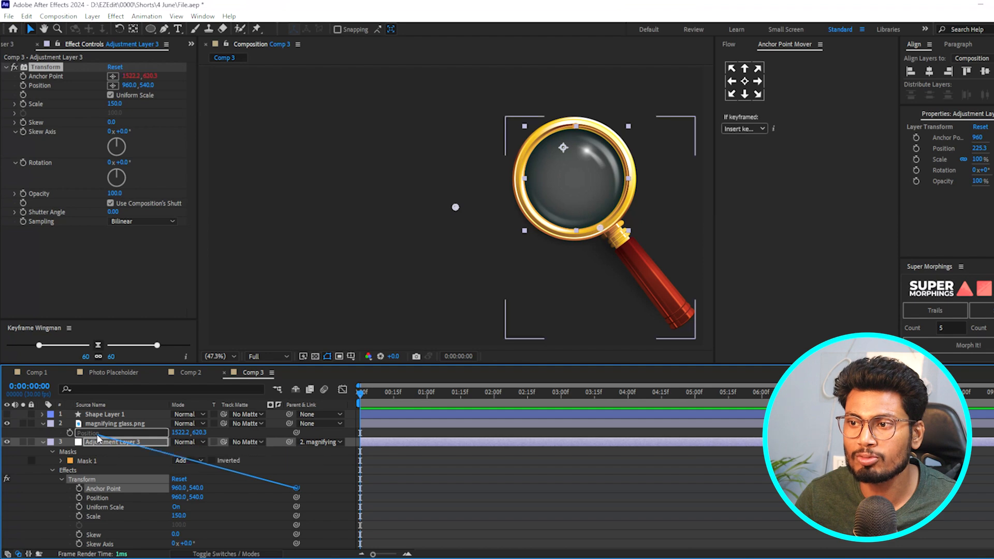
mouse_move(629, 253)
left_mouse_down()
mouse_move(585, 279)
mouse_move(639, 260)
left_mouse_up()
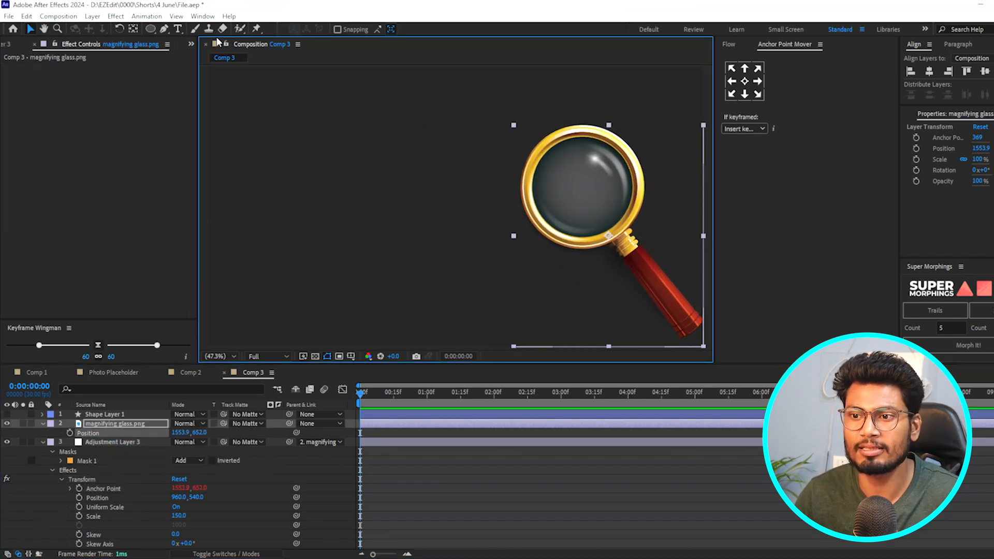
- Add a text layer reading "TEXT" and move it toward the composition's centre, to an X position of about 805
left_click(178, 28)
left_click(346, 201)
type("TEXT")
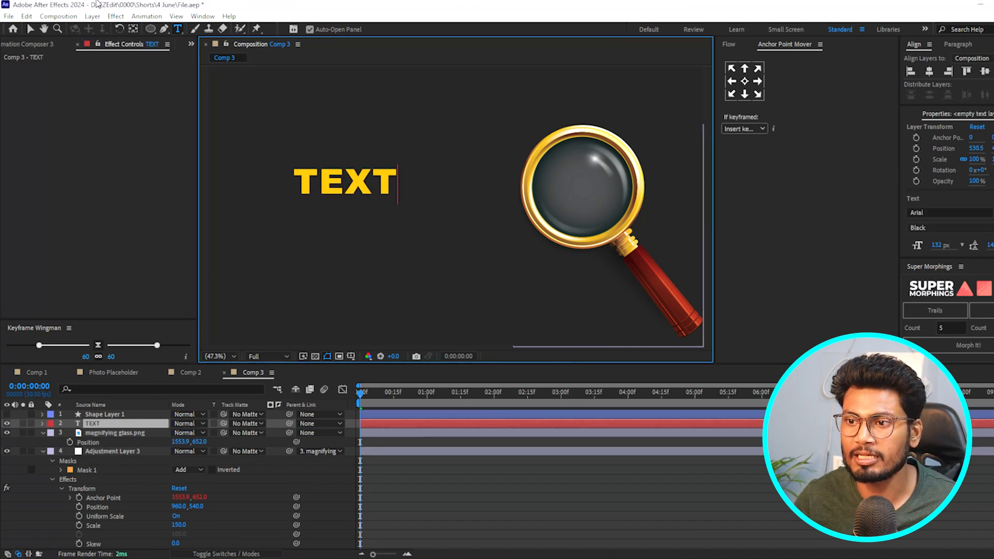
left_click(30, 29)
left_click_drag(364, 179, 434, 194)
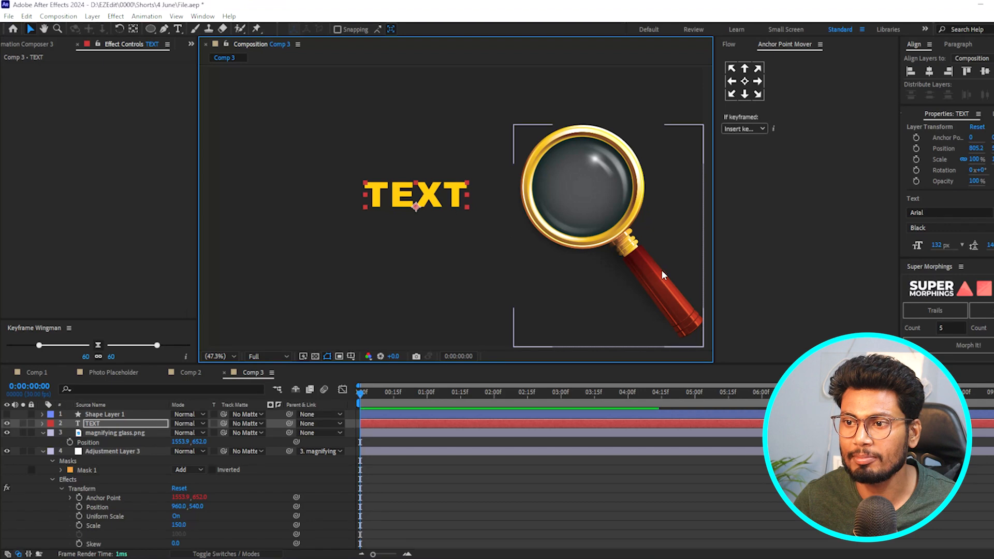
- Move the magnifying glass over the text, to a position of about 981, 701
left_click_drag(665, 305, 542, 309)
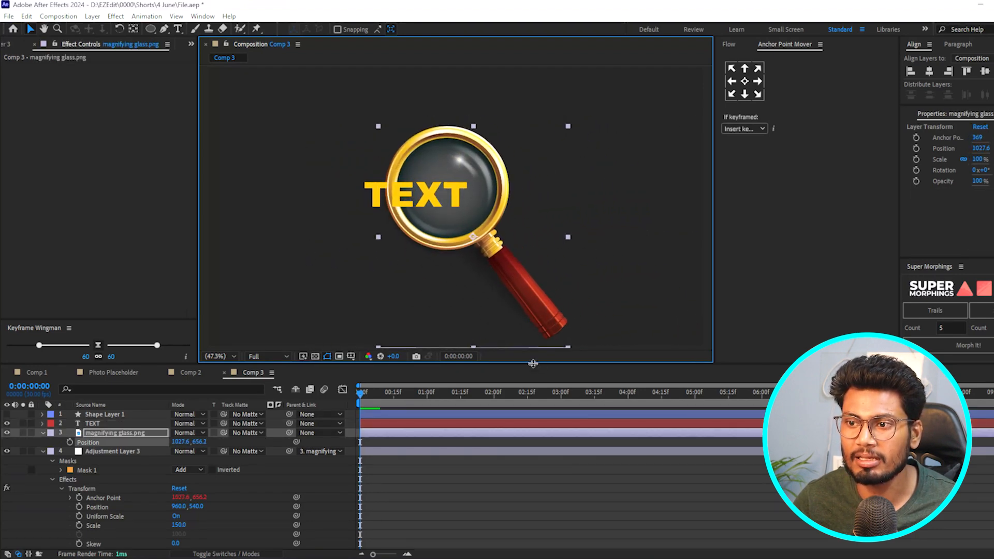
left_click(105, 451)
mouse_move(530, 292)
left_mouse_down()
mouse_move(507, 312)
mouse_move(530, 300)
mouse_move(519, 303)
left_mouse_up()
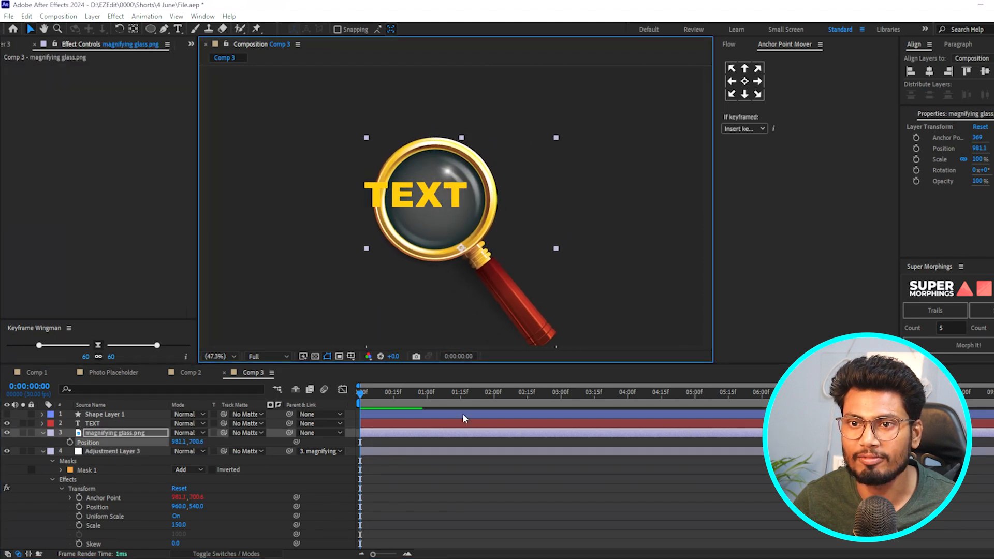
- Send the TEXT layer to the bottom of the layer stack, beneath the adjustment layer
left_click(391, 452)
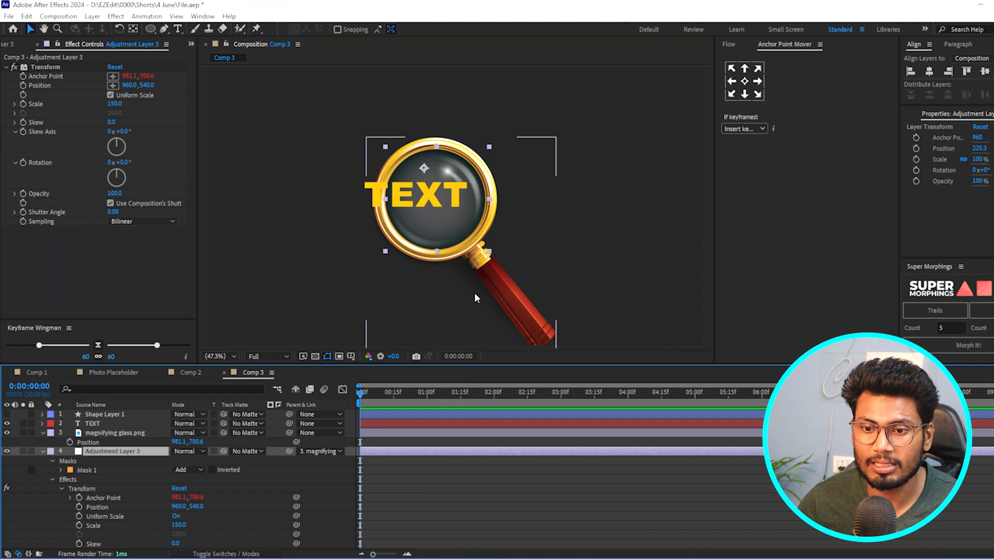
left_click(94, 423)
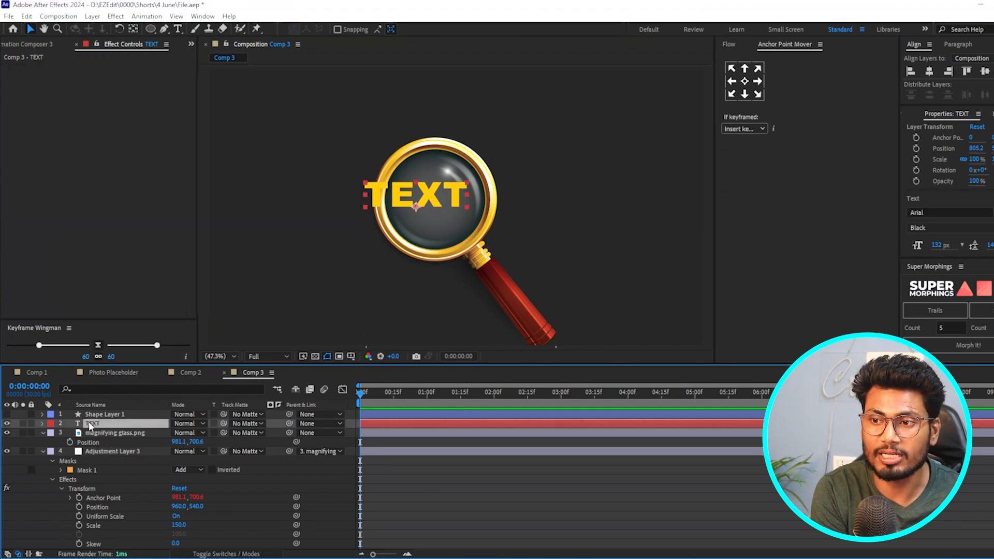
key("ctrl+shift+[")
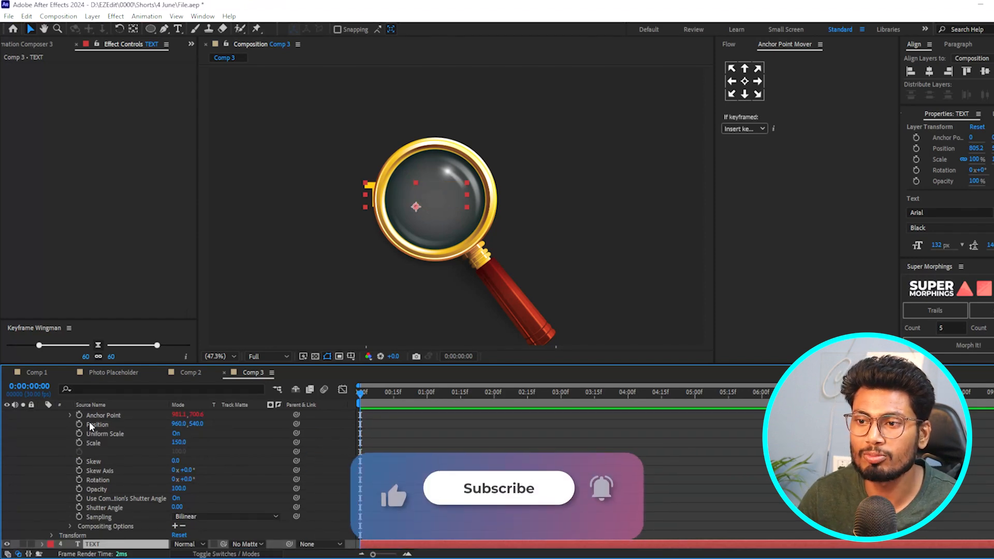
- Move the magnifying glass up over the text, to a position of about 979, 578
left_click_drag(490, 276, 493, 246)
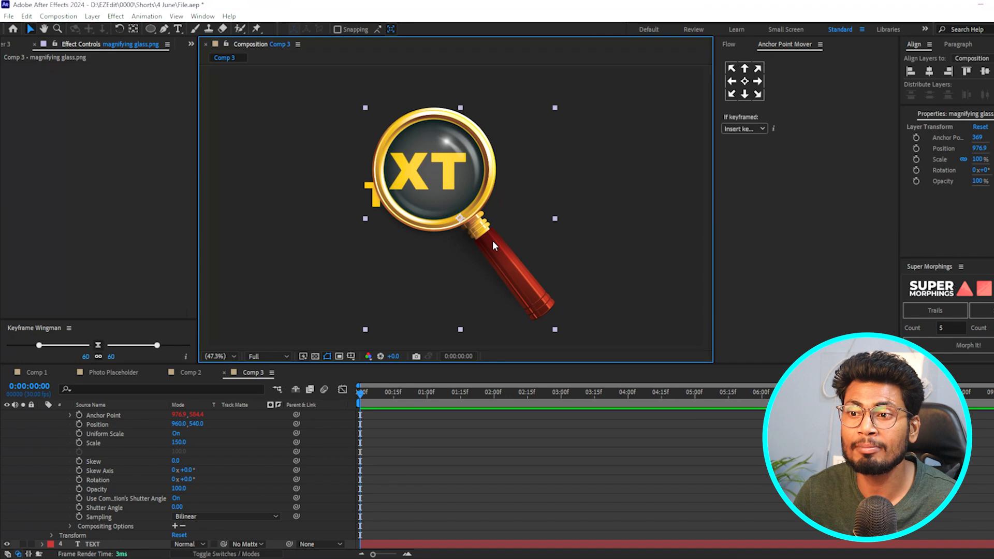
mouse_move(478, 222)
left_mouse_down()
mouse_move(434, 220)
mouse_move(478, 225)
left_mouse_up()
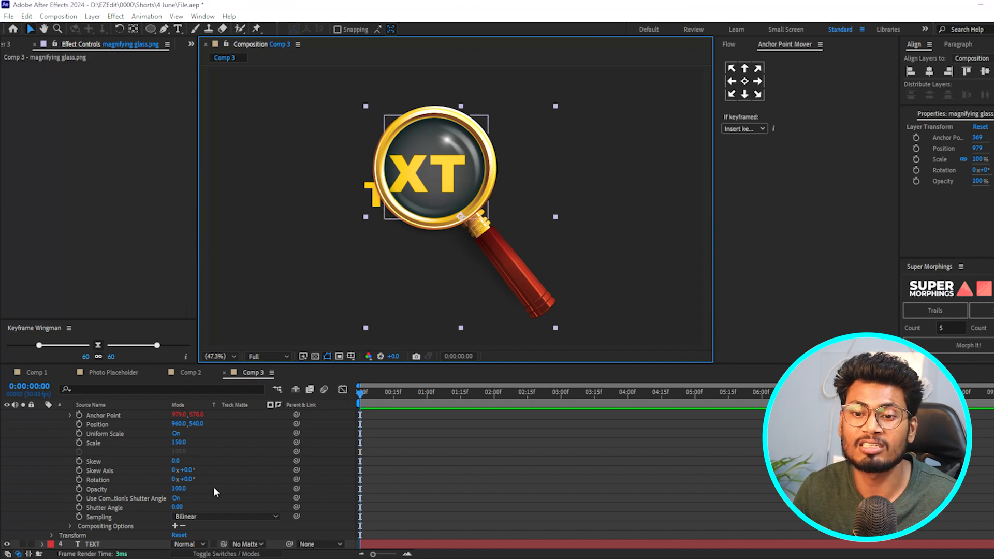
- Apply the Bulge effect to the adjustment layer beneath the magnifying glass
scroll(207, 485, "up", 3)
left_click(115, 441)
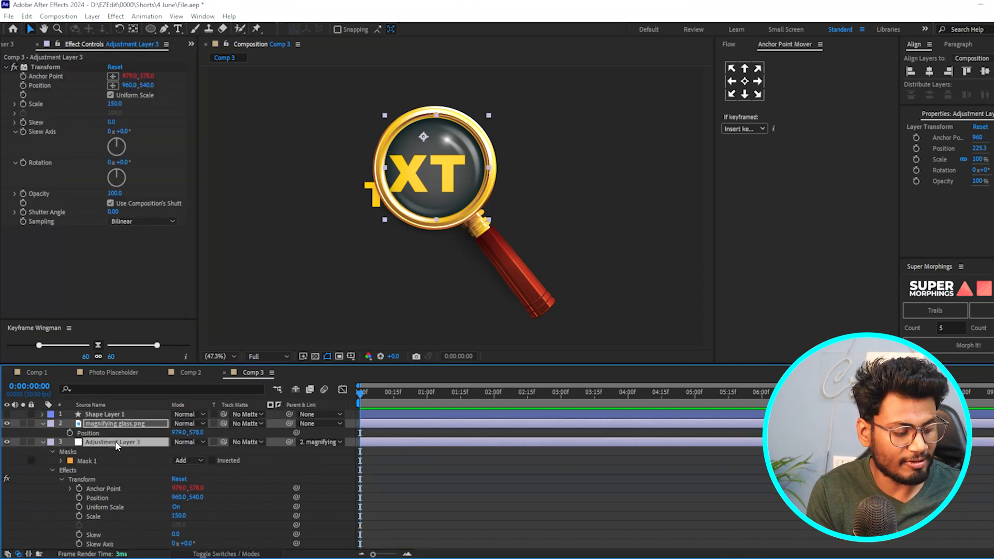
key("ctrl+space")
type("bul")
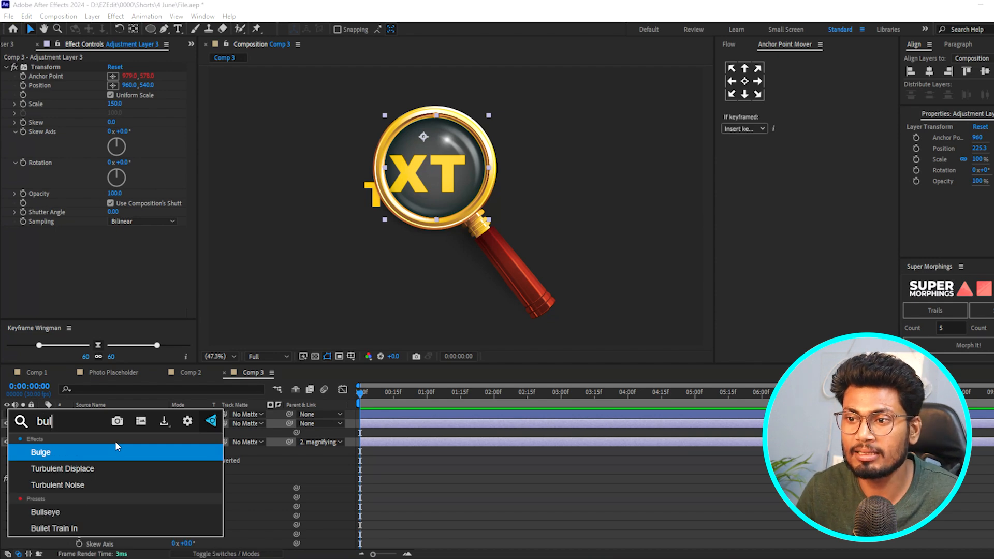
key("Return")
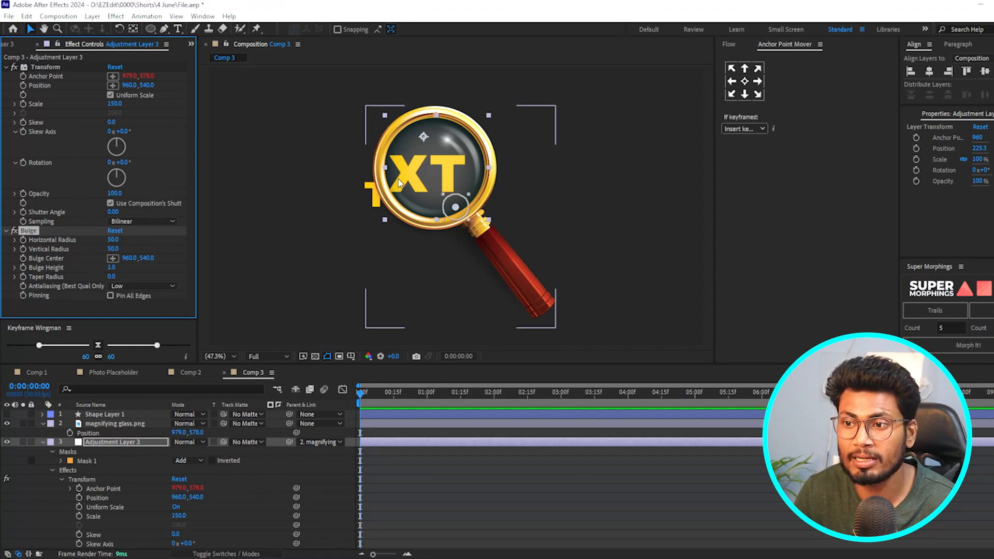
- Centre the bulge on the lens at about 878, 390, with a horizontal radius of 192 and a vertical radius of 196
left_click_drag(459, 215, 438, 169)
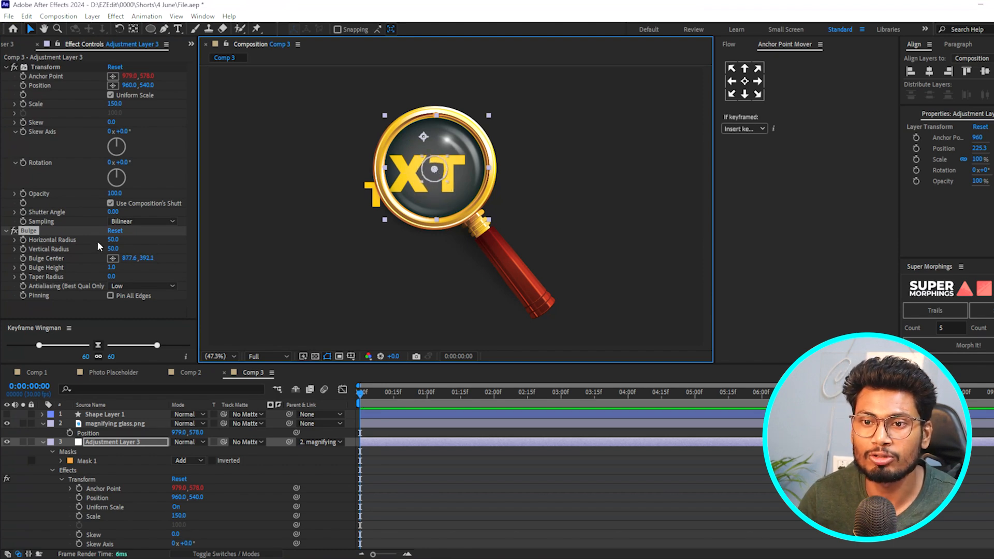
left_click_drag(114, 241, 199, 247)
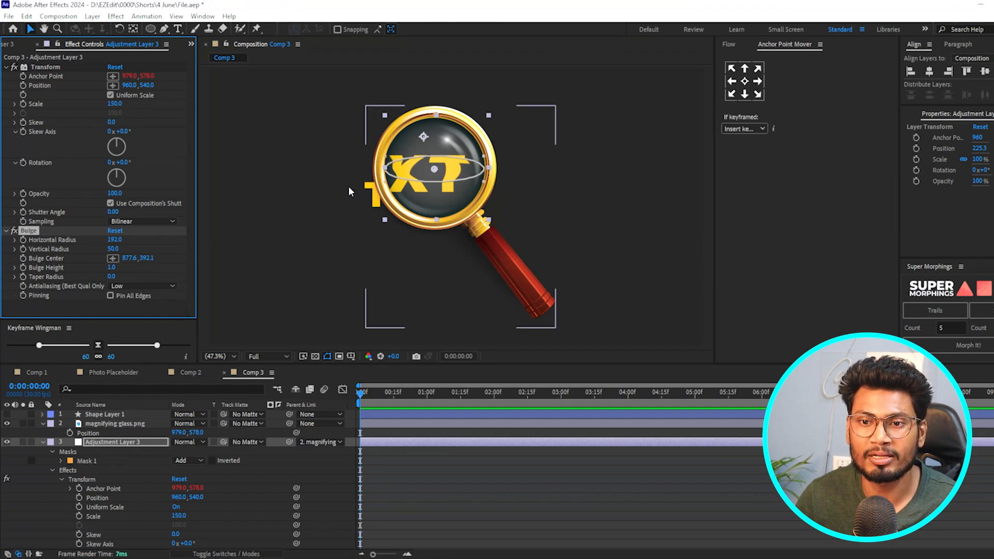
left_click_drag(114, 250, 200, 258)
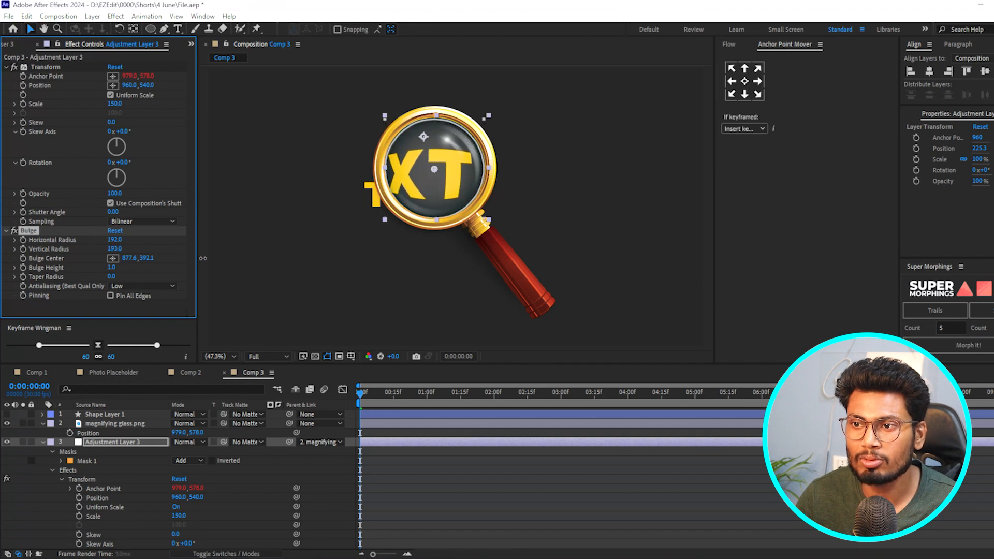
left_click_drag(434, 169, 434, 169)
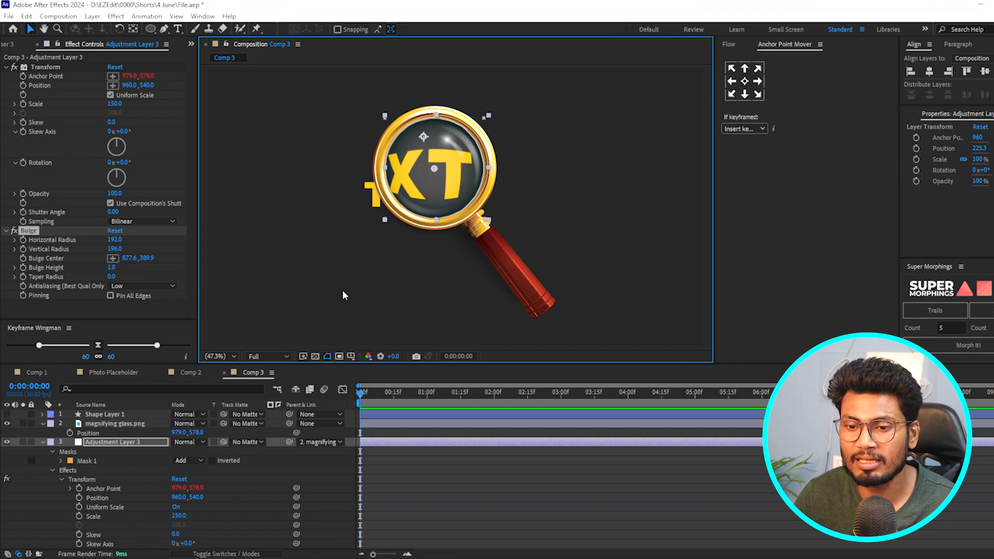
- Shift the magnifying glass to about 985, 601 and recentre the adjustment layer's bulge under the lens at about 884, 409
left_click(501, 288)
mouse_move(501, 287)
left_mouse_down()
mouse_move(488, 284)
mouse_move(501, 282)
mouse_move(503, 293)
left_mouse_up()
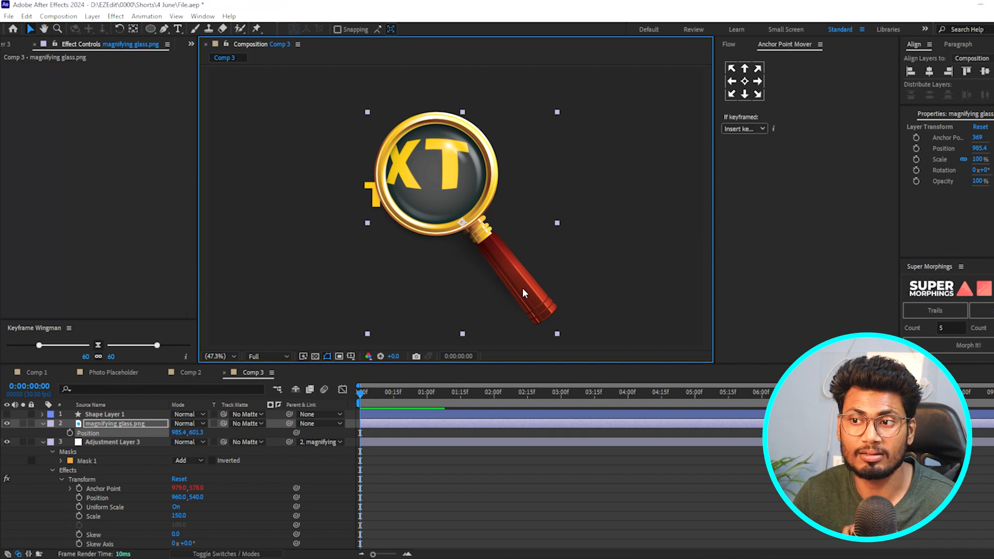
left_click(399, 442)
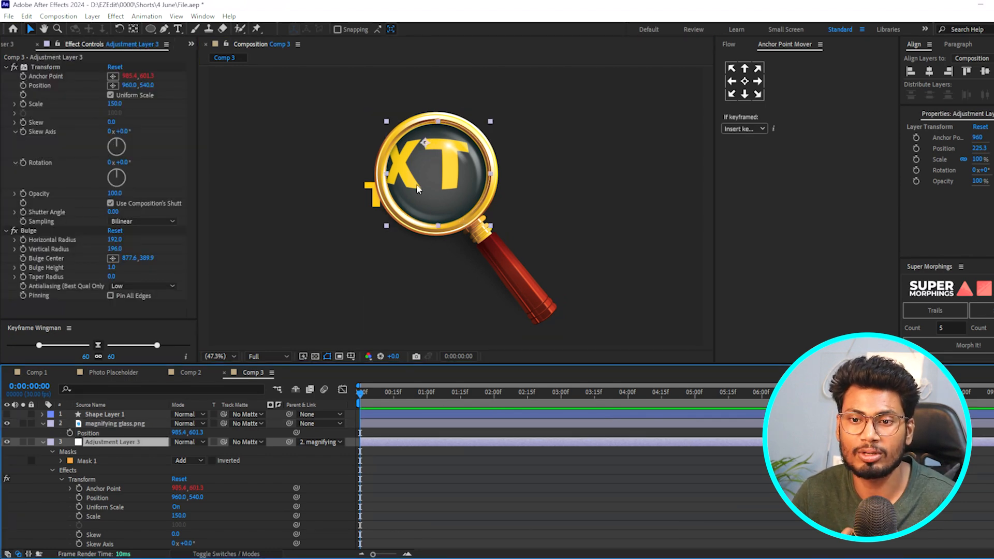
left_click(29, 231)
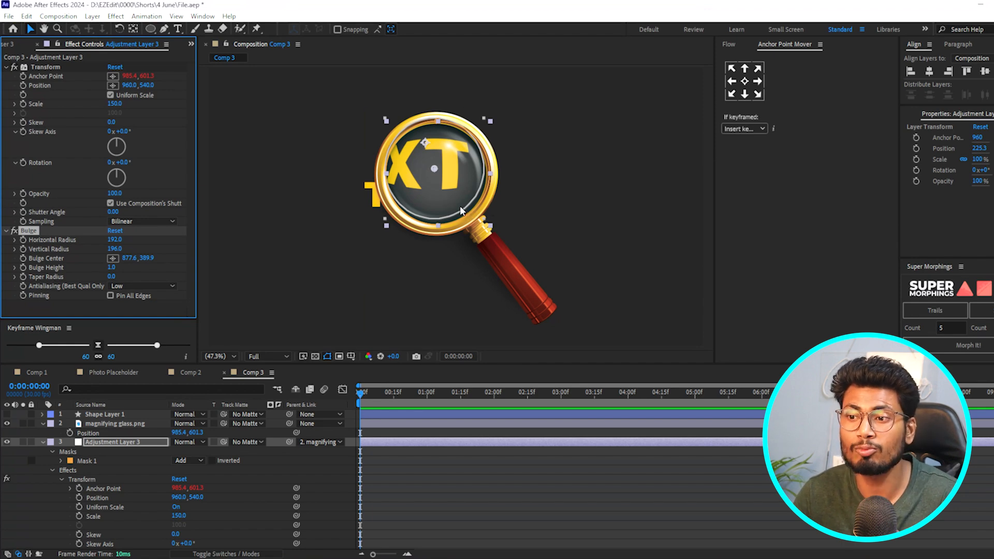
left_click_drag(435, 169, 444, 188)
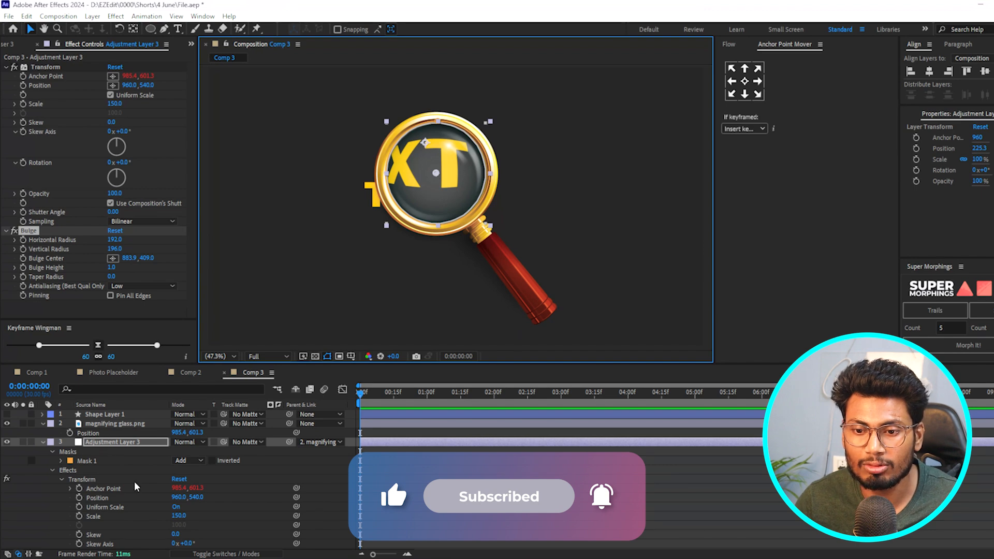
- Link the Bulge Center to the magnifying glass layer's Position and move the glass to test whether the bulge follows
left_click(61, 479)
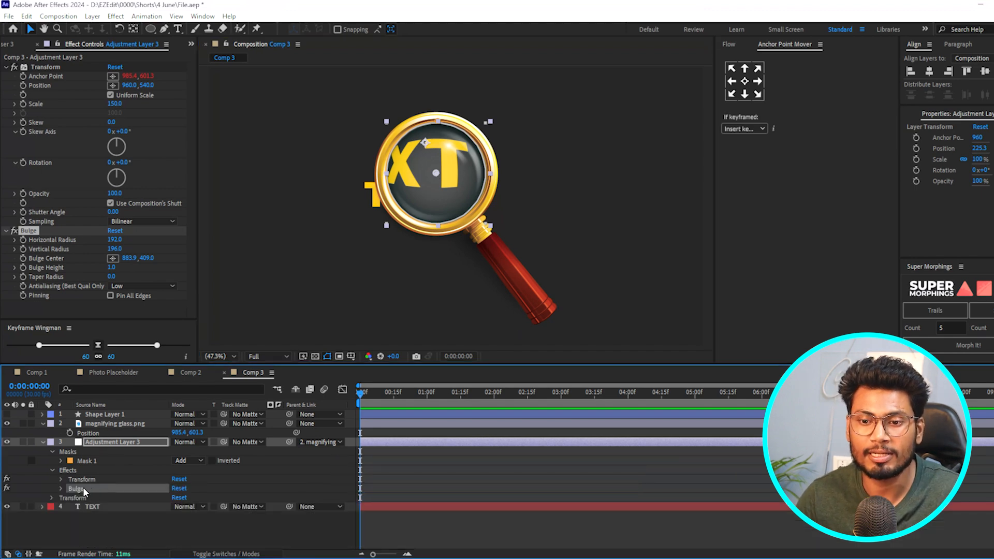
left_click(61, 489)
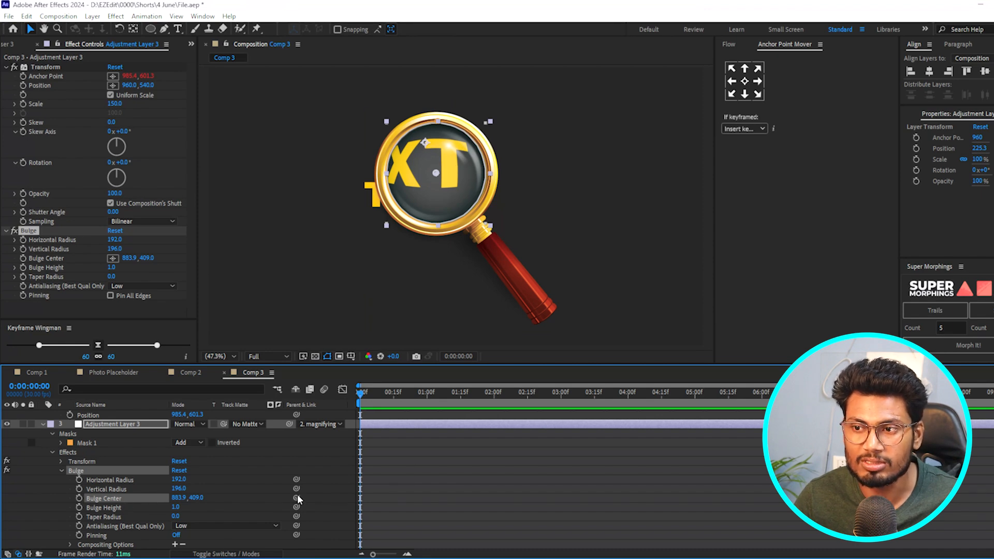
left_click_drag(296, 498, 96, 416)
left_click(507, 265)
left_click_drag(506, 265, 480, 276)
left_click(375, 445)
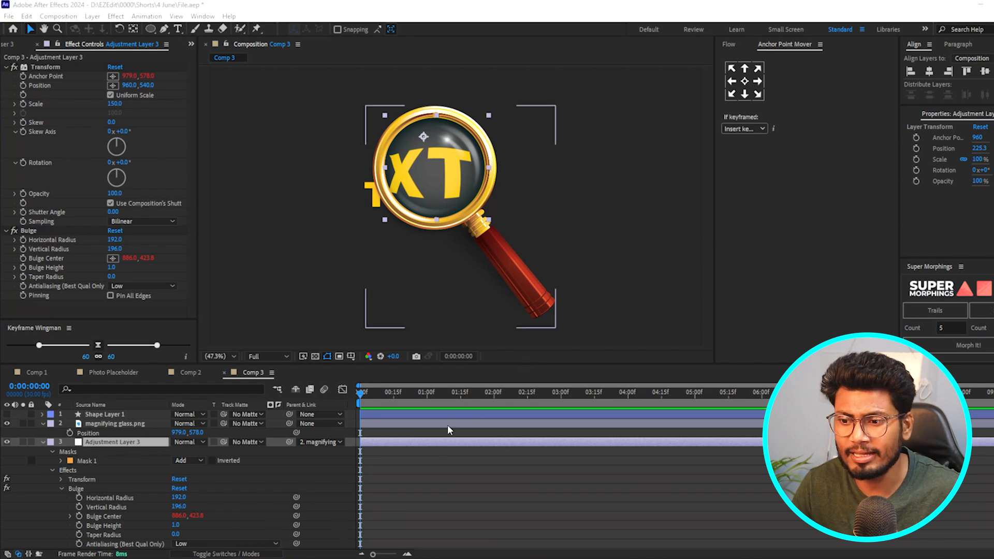
- Apply the VR Chromatic Aberrations effect to the adjustment layer
left_click(433, 441)
key("ctrl+space")
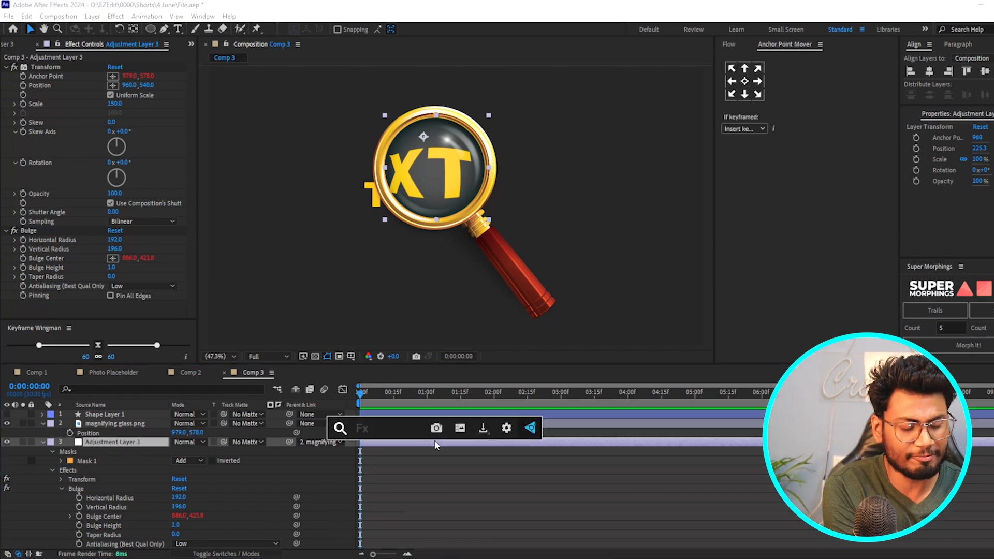
type("vr")
key("Return")
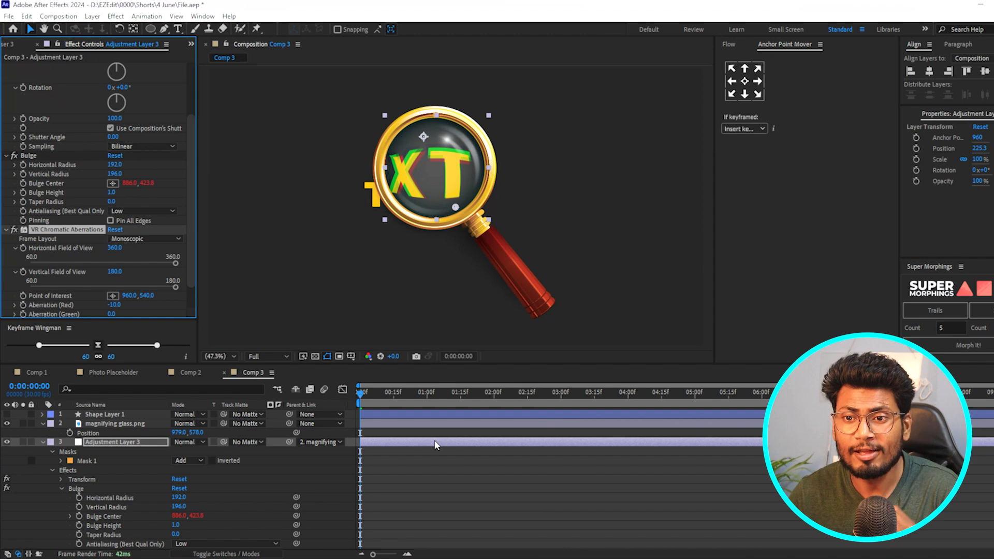
- Set the Aberration (Red) of VR Chromatic Aberrations to 2.3
left_click_drag(191, 195, 191, 227)
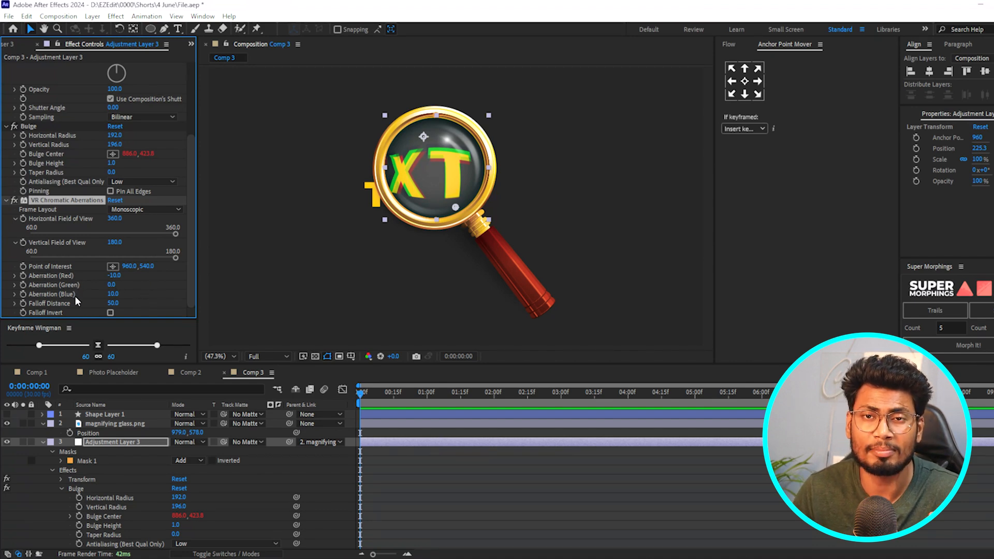
left_click_drag(113, 281, 123, 276)
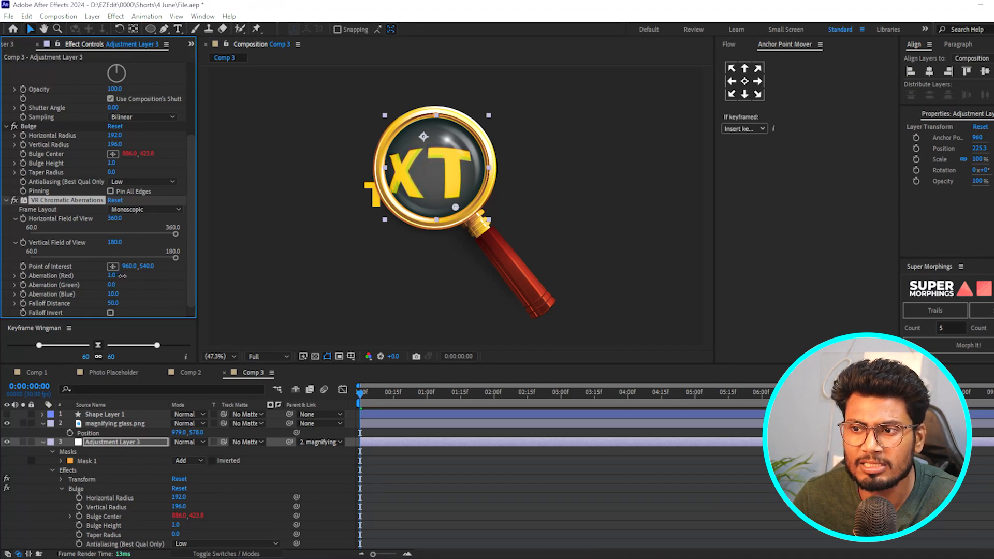
left_click(113, 276)
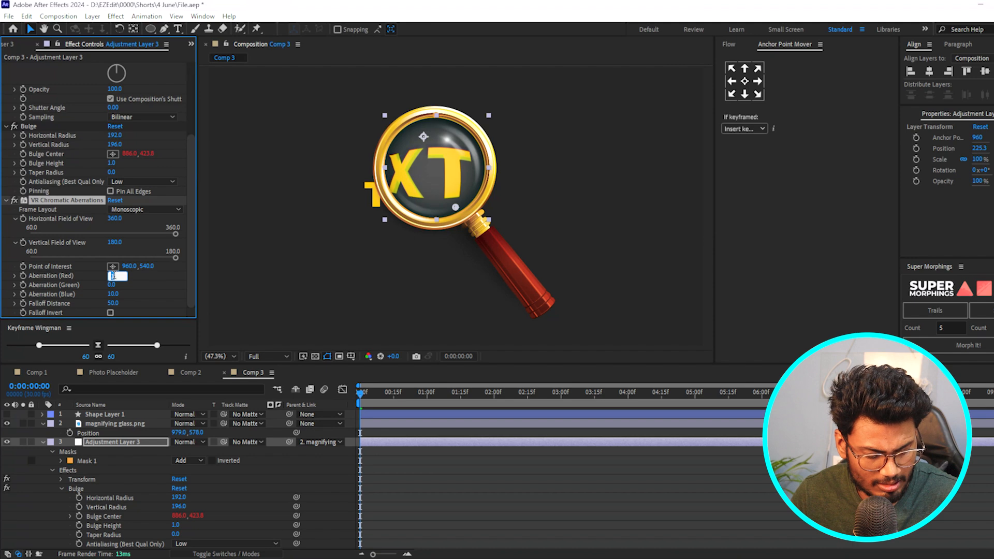
type("1.3")
key("Return")
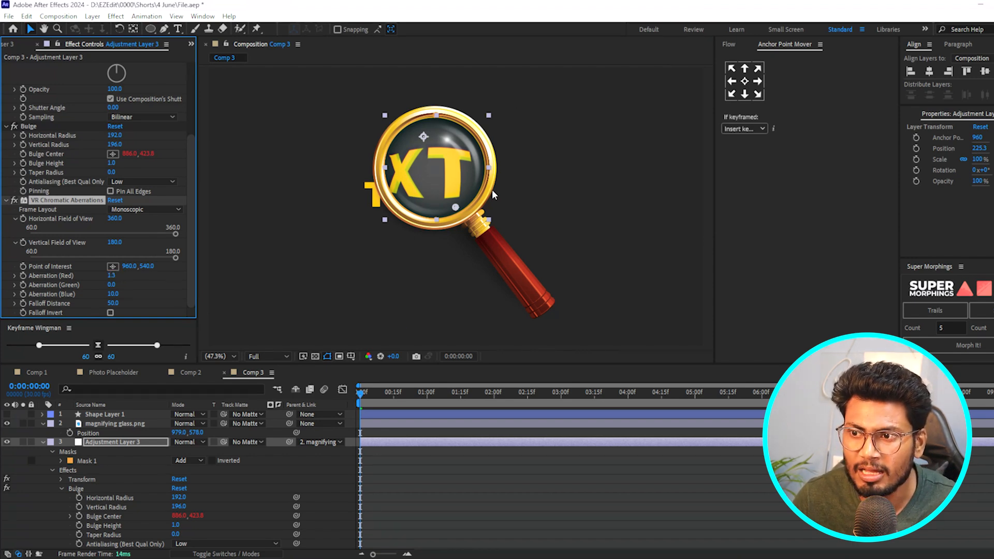
left_click_drag(112, 279, 112, 275)
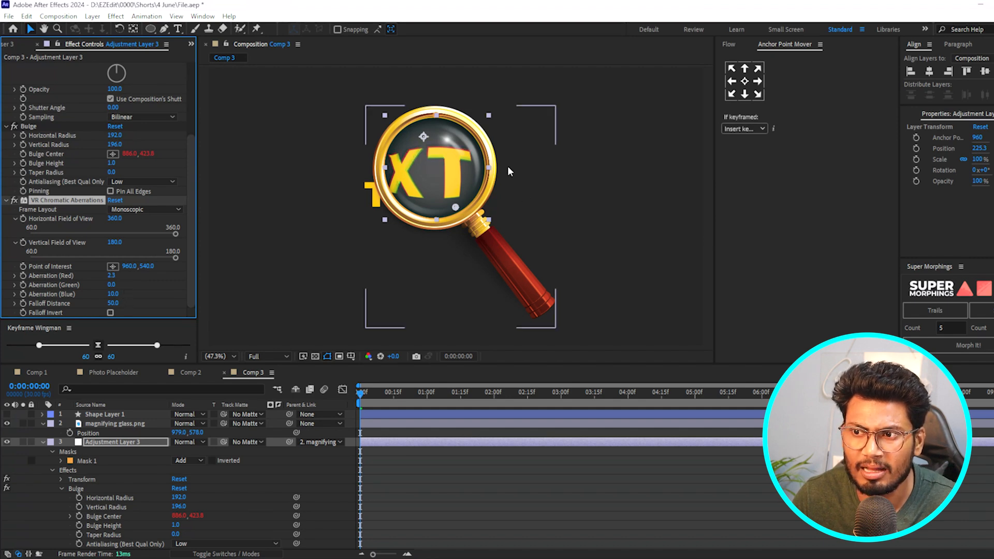
- Set the Aberration (Green) of VR Chromatic Aberrations to -0.3
left_click(111, 285)
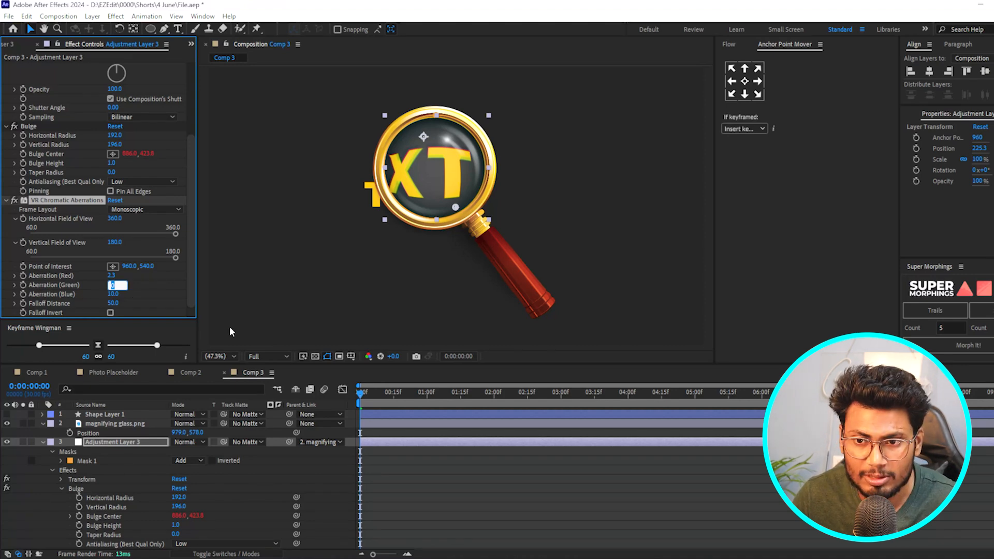
key("Return")
left_click_drag(114, 287, 104, 286)
left_click(112, 285)
key("BackSpace")
type("-.3")
key("Return")
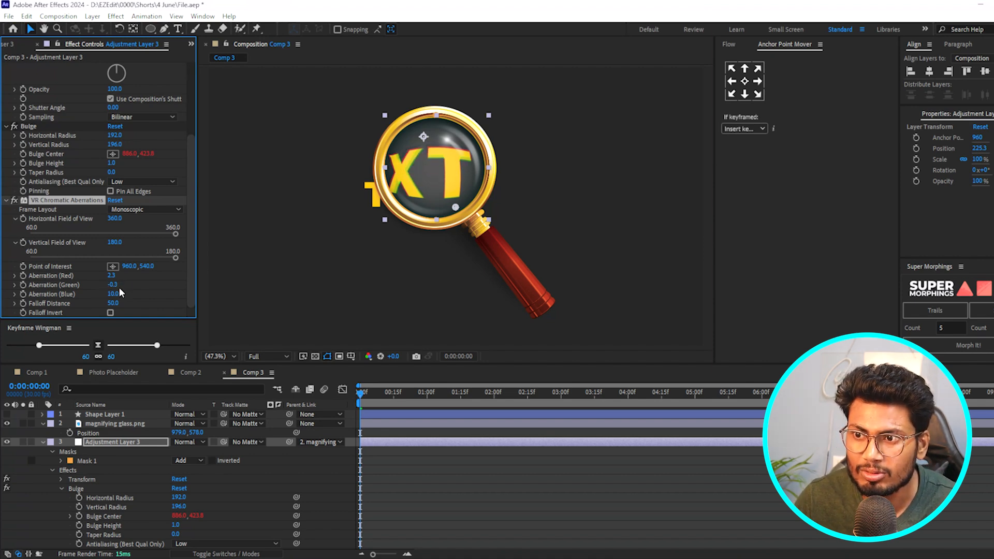
- Set the Aberration (Blue) of VR Chromatic Aberrations to -0.2
left_click_drag(112, 294, 106, 293)
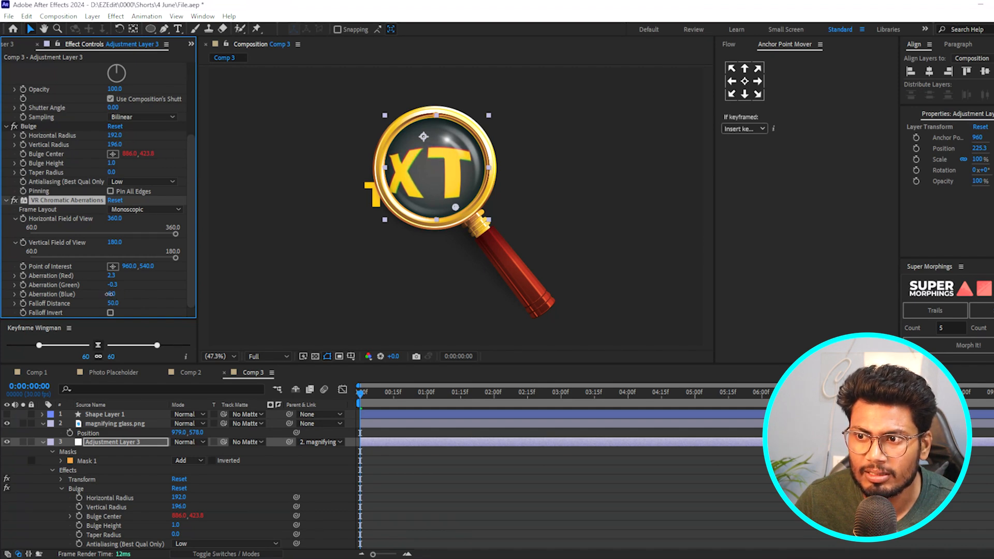
left_click(109, 293)
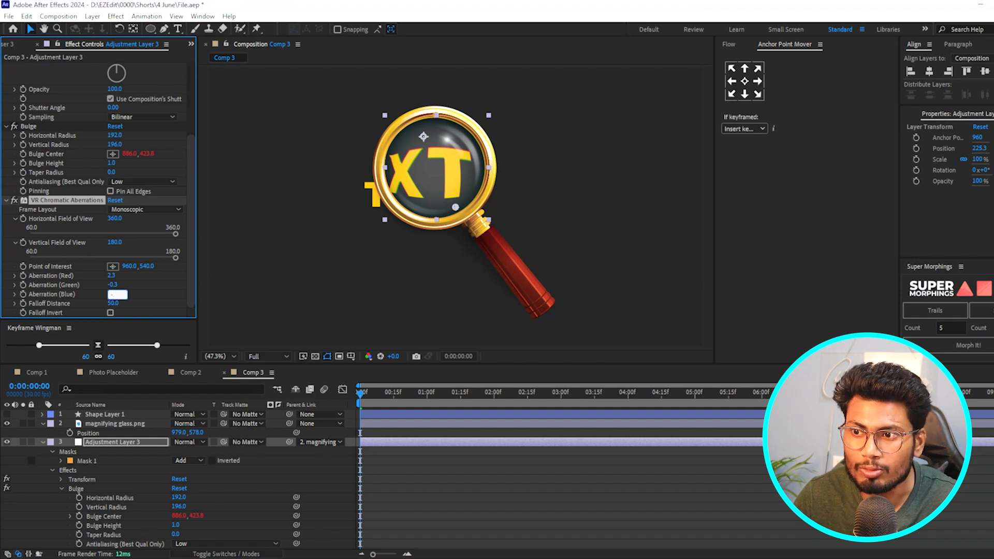
type("-0.2")
key("Return")
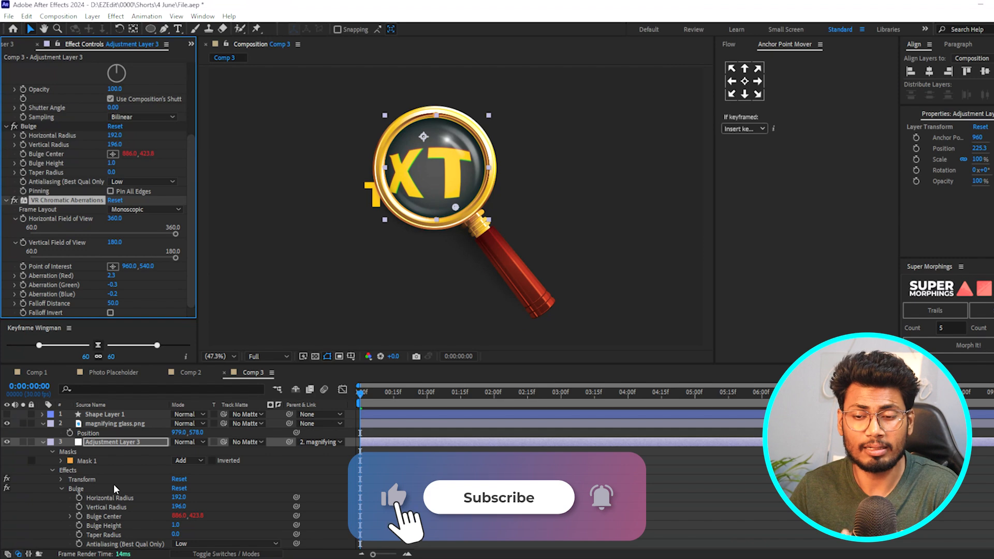
- Link the VR Chromatic Aberrations Point of Interest to the magnifying glass layer's Position and move the glass slightly to test the link
left_click(61, 488)
left_click(61, 497)
scroll(95, 511, "down", 2)
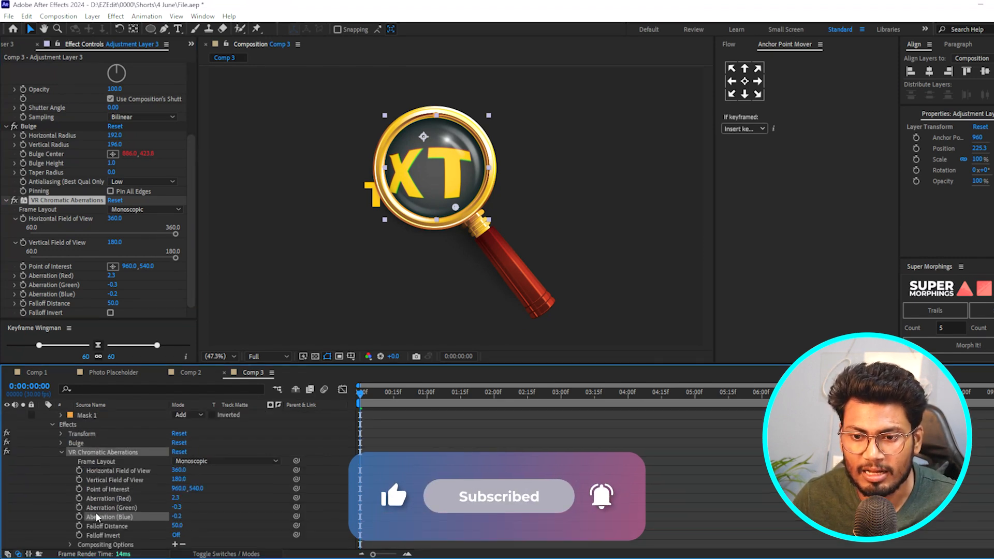
left_click(123, 489)
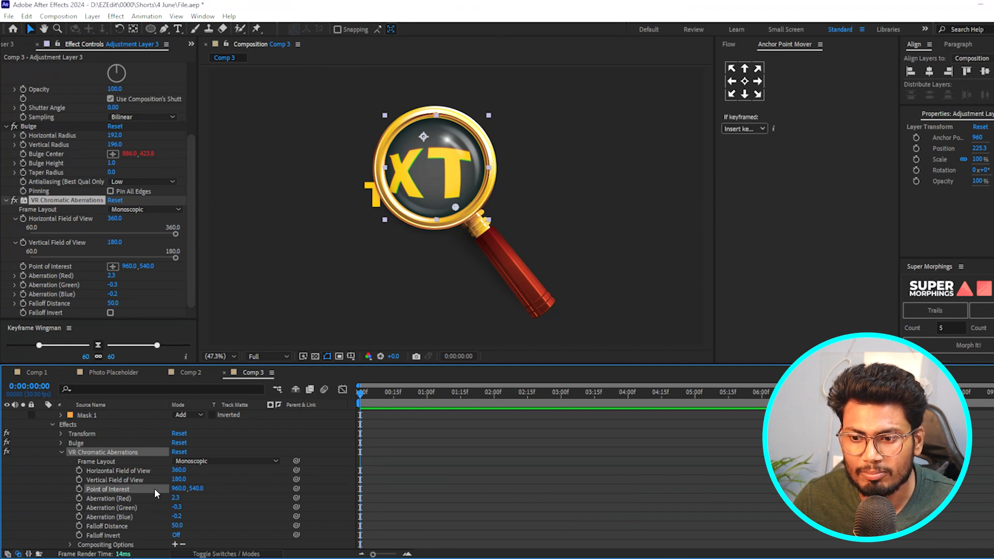
scroll(155, 455, "up", 2)
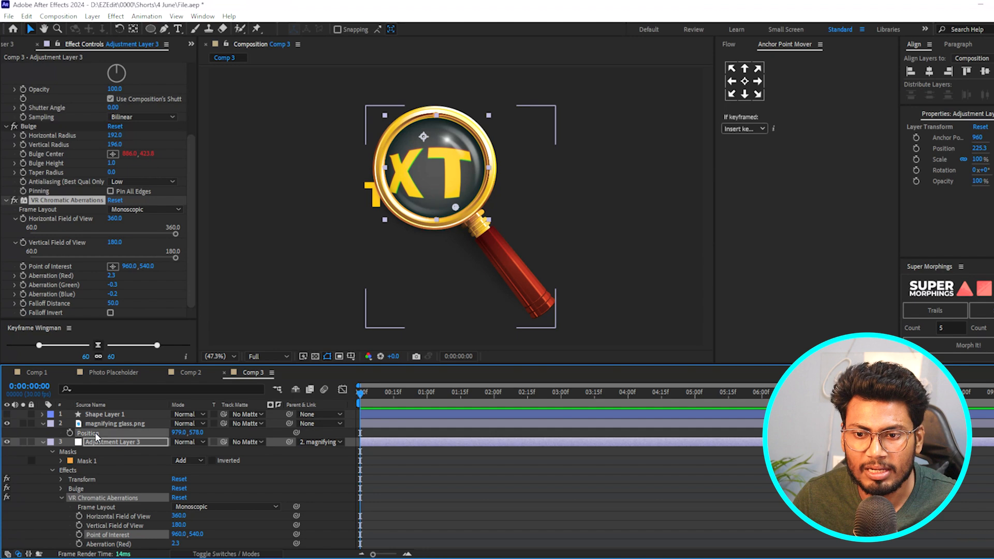
left_click(106, 425)
key("p")
left_click(124, 535)
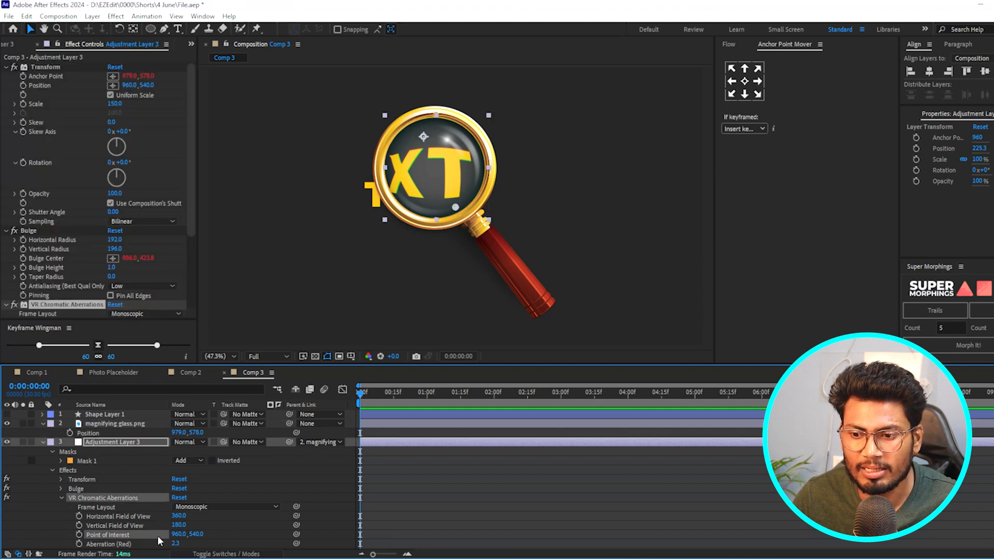
left_click_drag(296, 535, 94, 433)
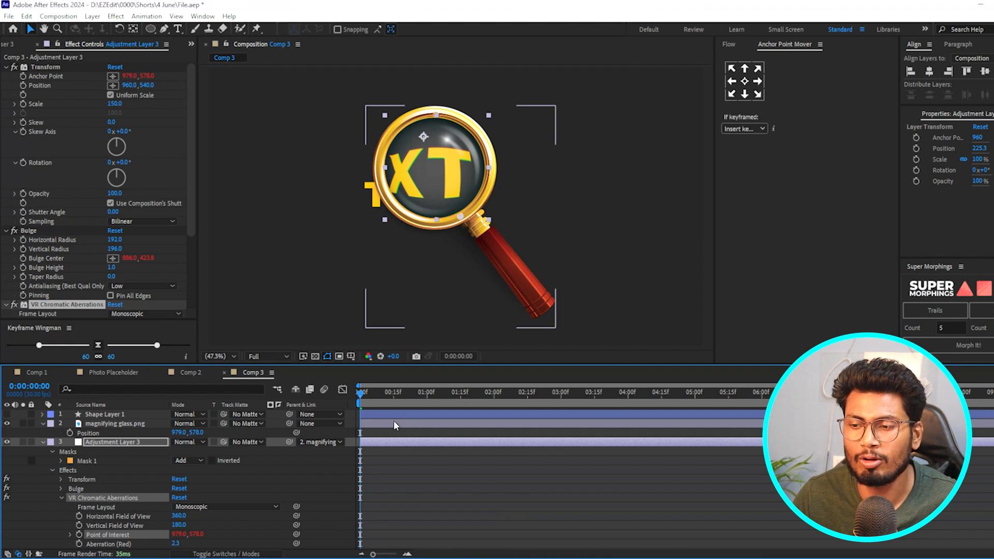
left_click(544, 294)
mouse_move(542, 294)
left_mouse_down()
mouse_move(483, 291)
mouse_move(535, 289)
left_mouse_up()
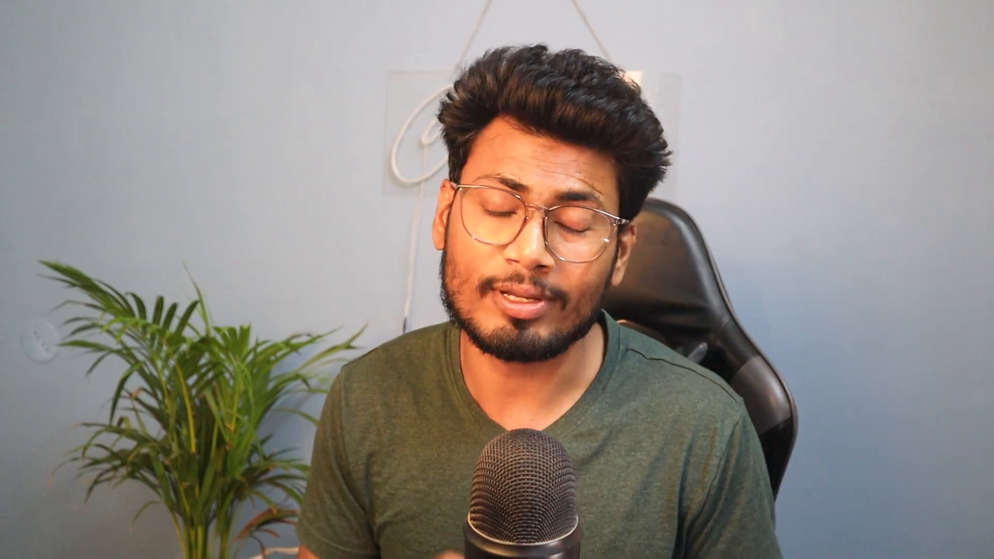